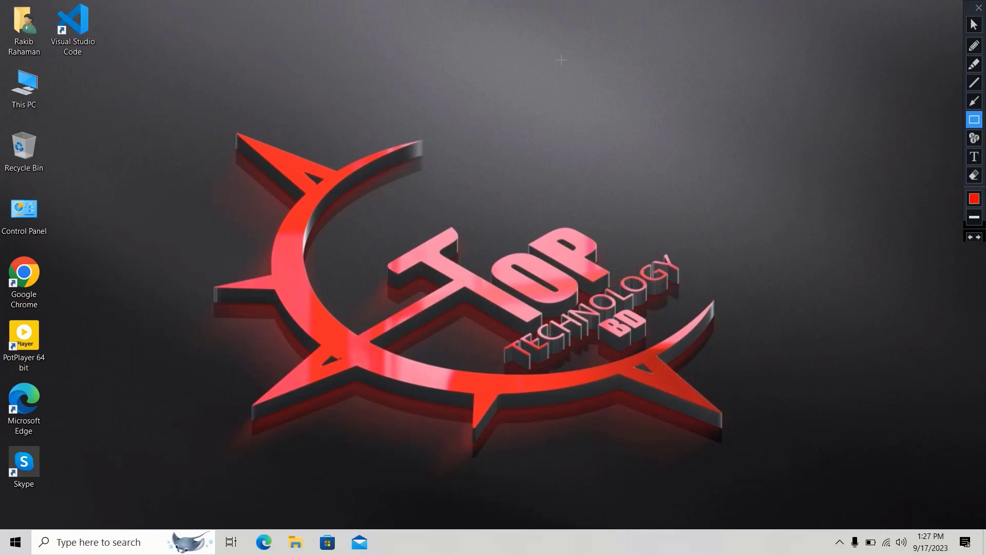
pyautogui.press('Escape')
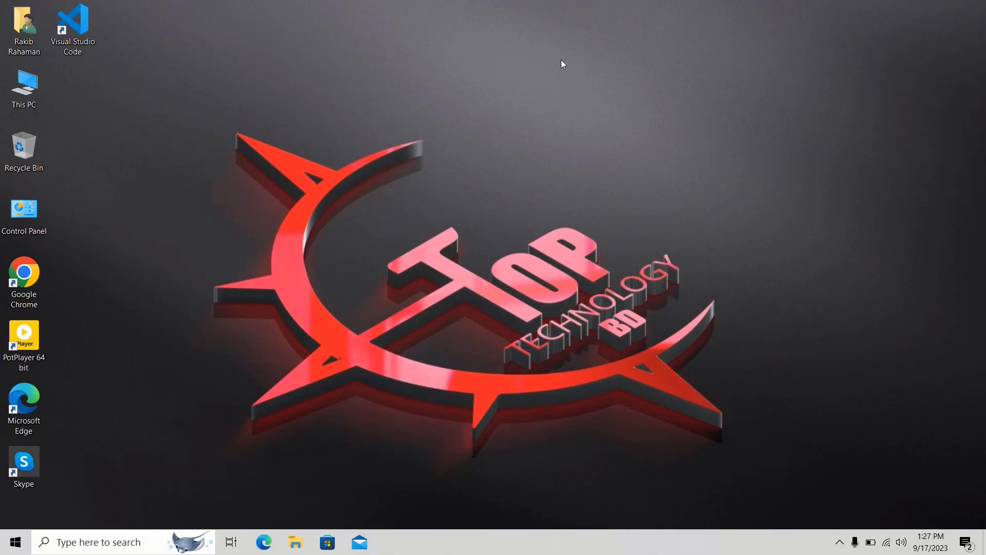
pyautogui.rightClick(281, 152)
pyautogui.click(334, 191)
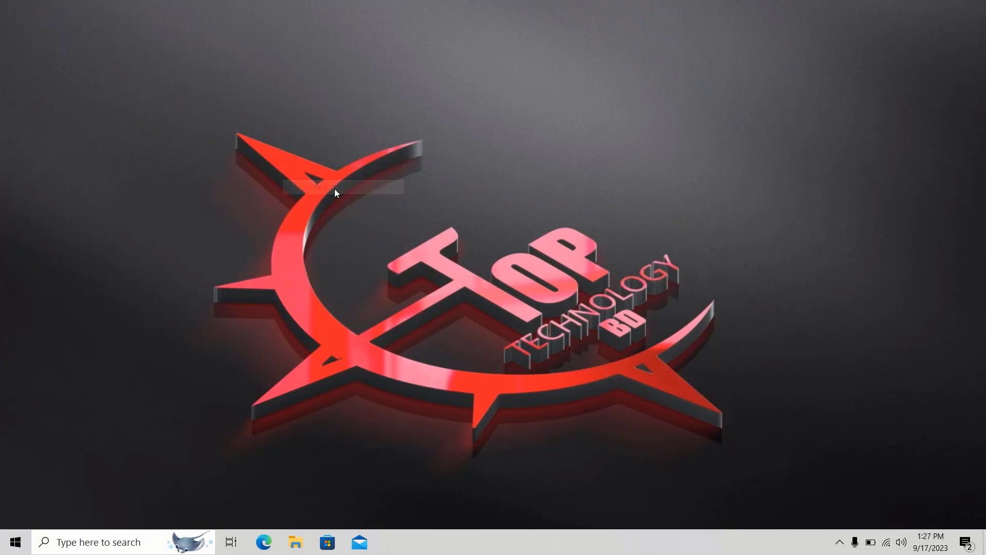
pyautogui.rightClick(334, 189)
pyautogui.click(380, 228)
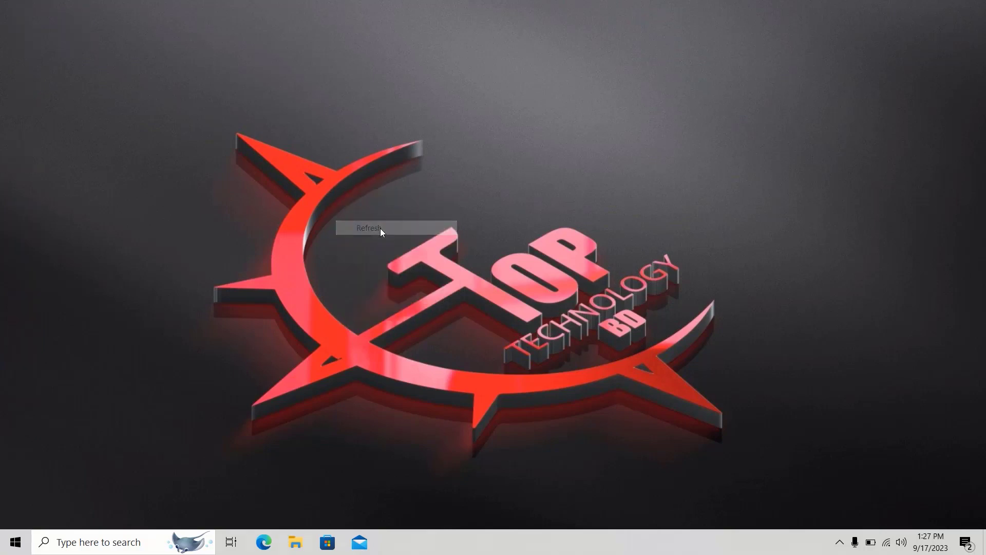
pyautogui.rightClick(380, 228)
pyautogui.click(402, 266)
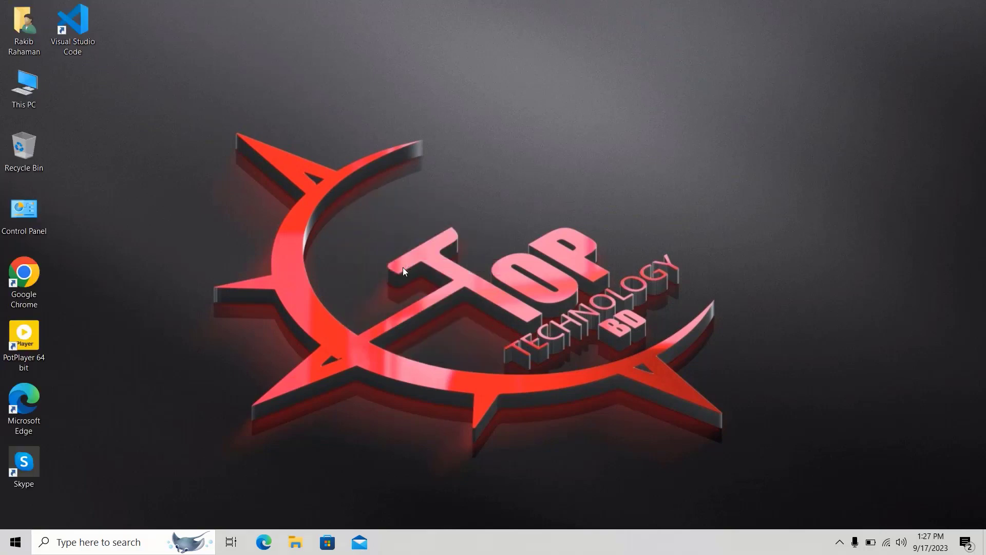
pyautogui.rightClick(153, 233)
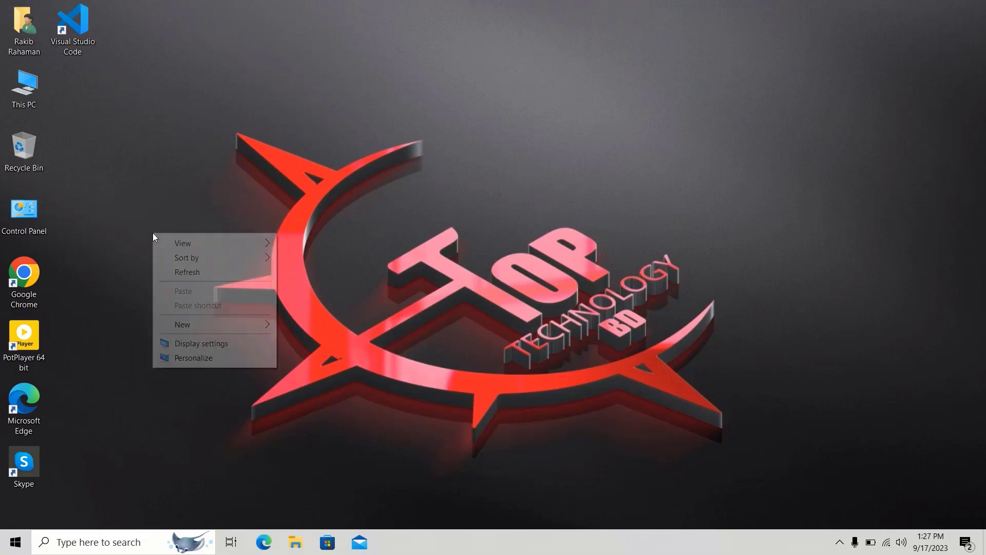
pyautogui.click(200, 274)
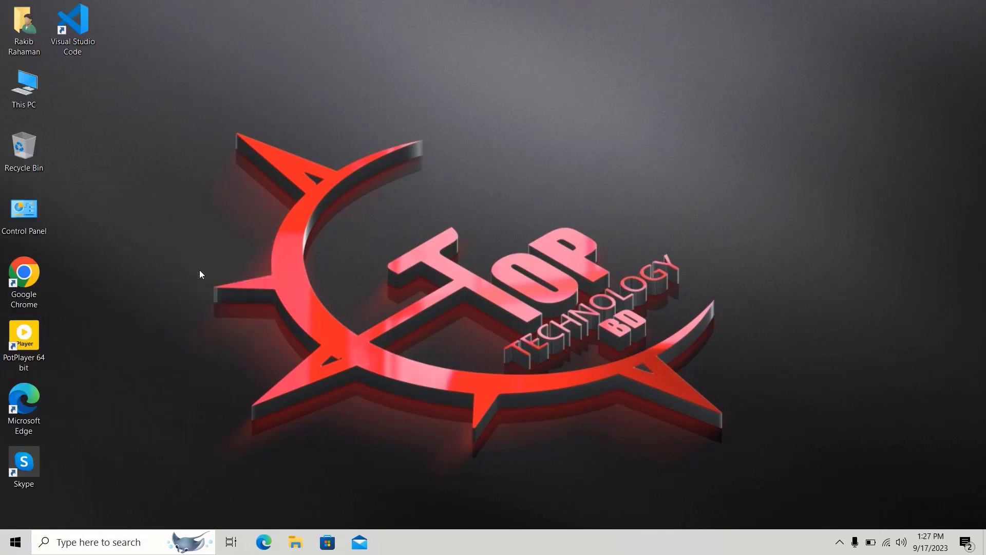
pyautogui.rightClick(146, 220)
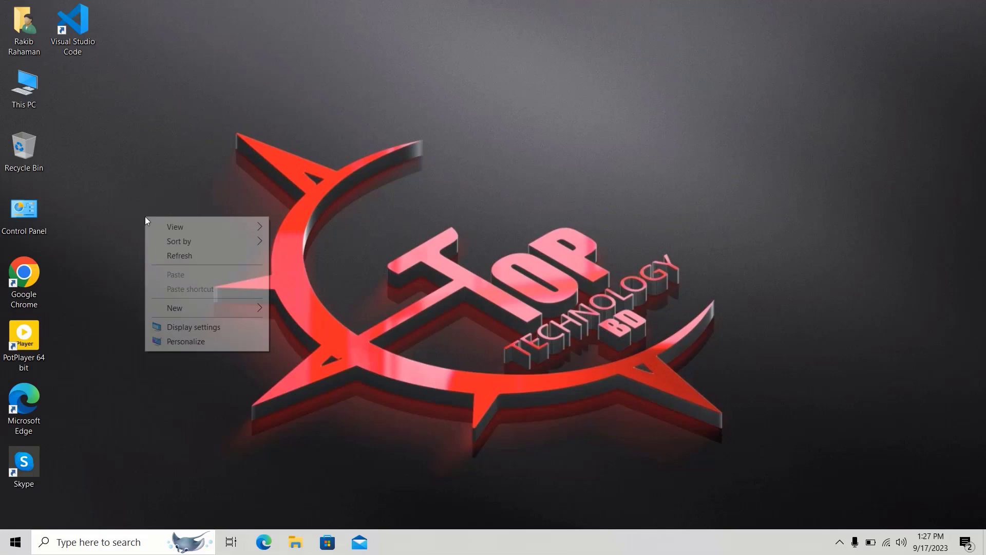
pyautogui.click(181, 256)
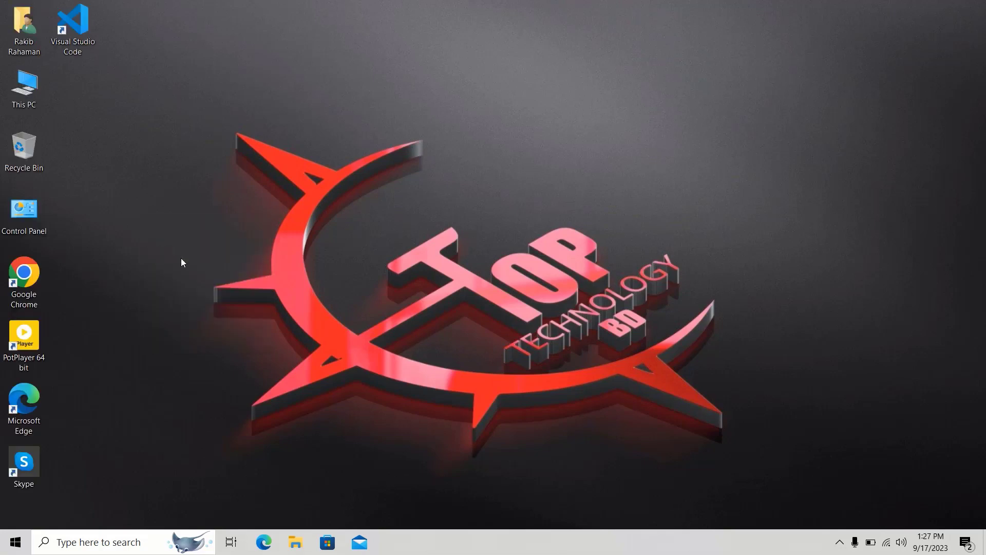
pyautogui.rightClick(181, 258)
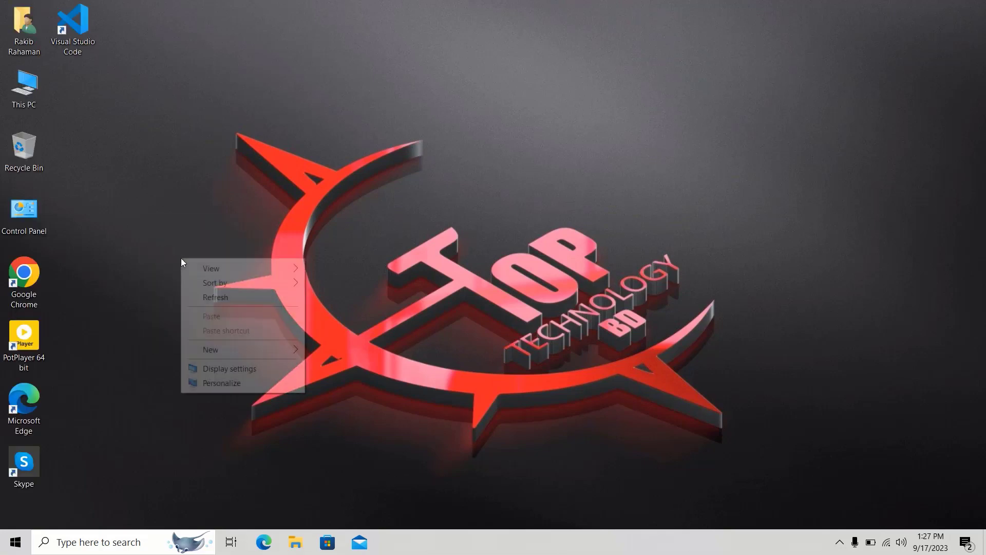
pyautogui.click(206, 300)
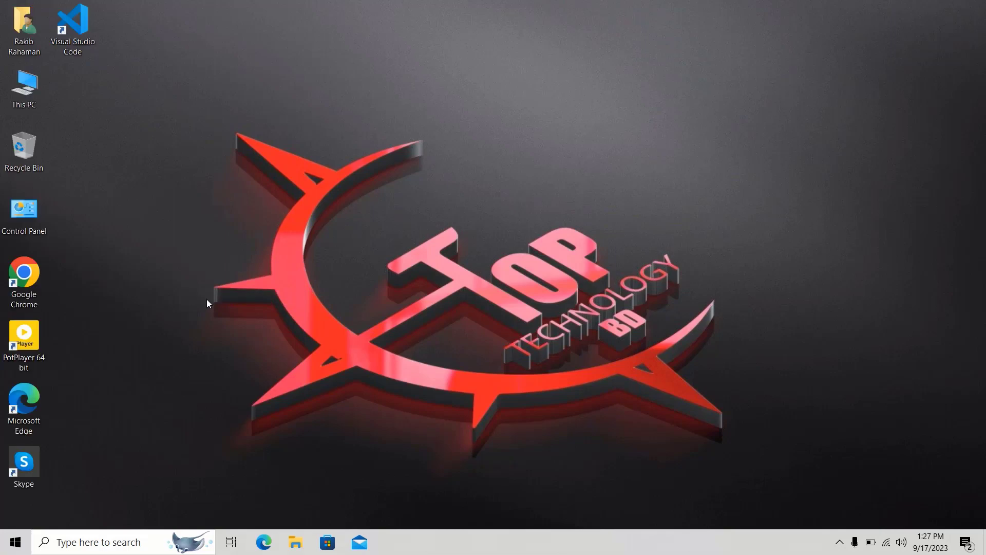
pyautogui.rightClick(208, 303)
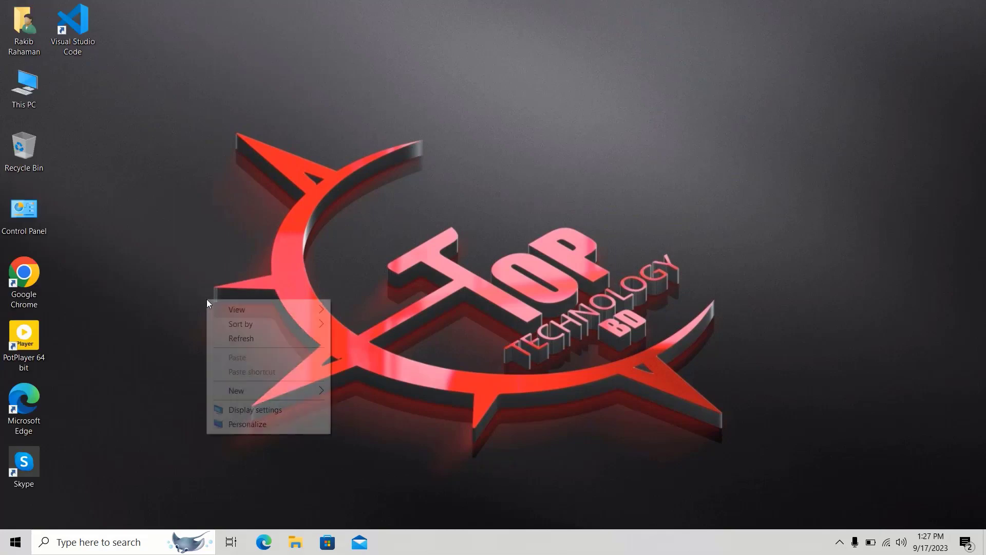
pyautogui.click(202, 276)
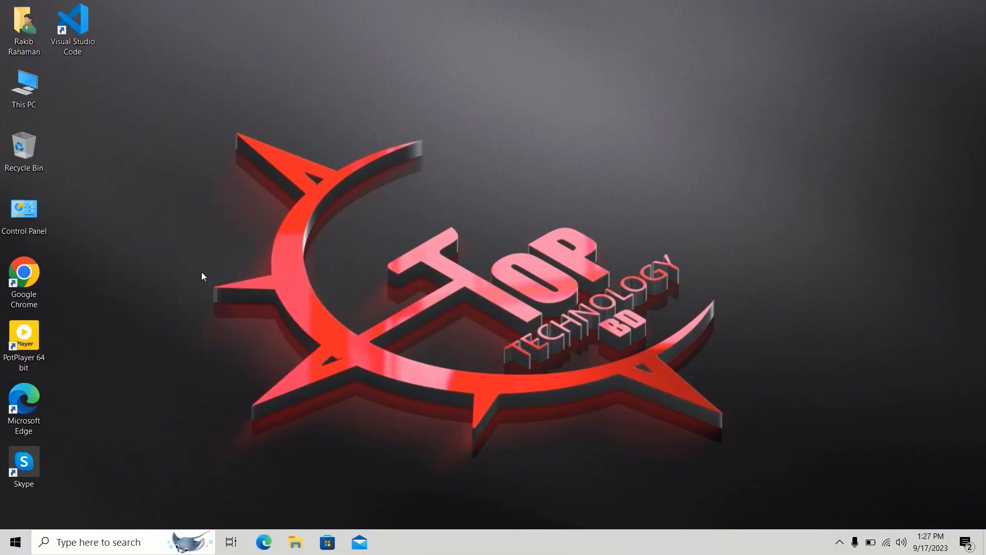
pyautogui.rightClick(202, 273)
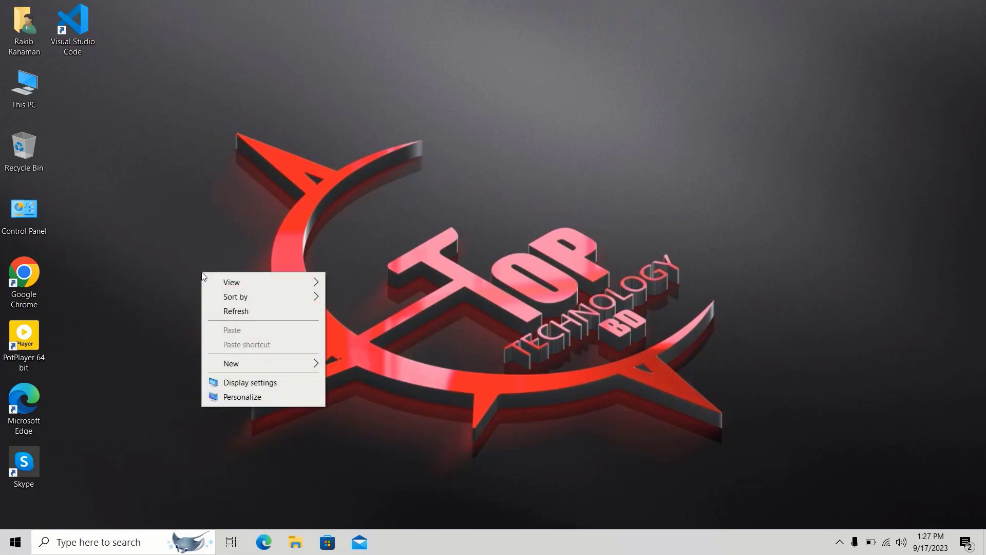
pyautogui.click(240, 314)
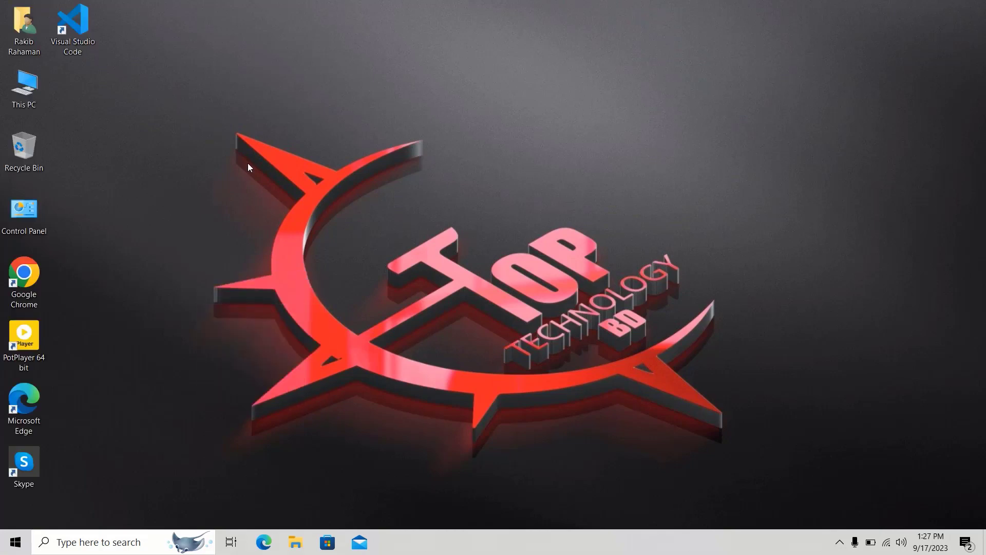
pyautogui.hotkey('ctrl', 'alt', 'd')
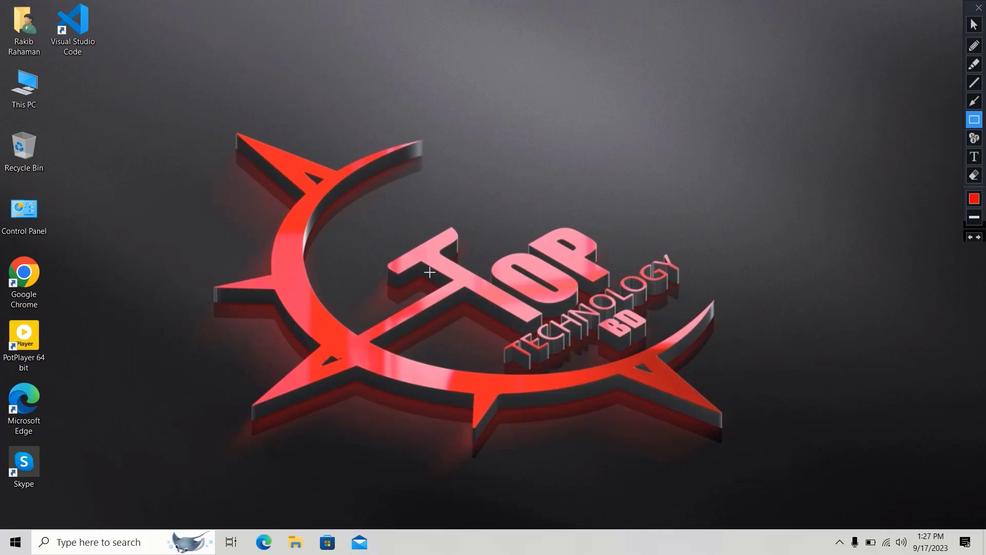
pyautogui.press('Escape')
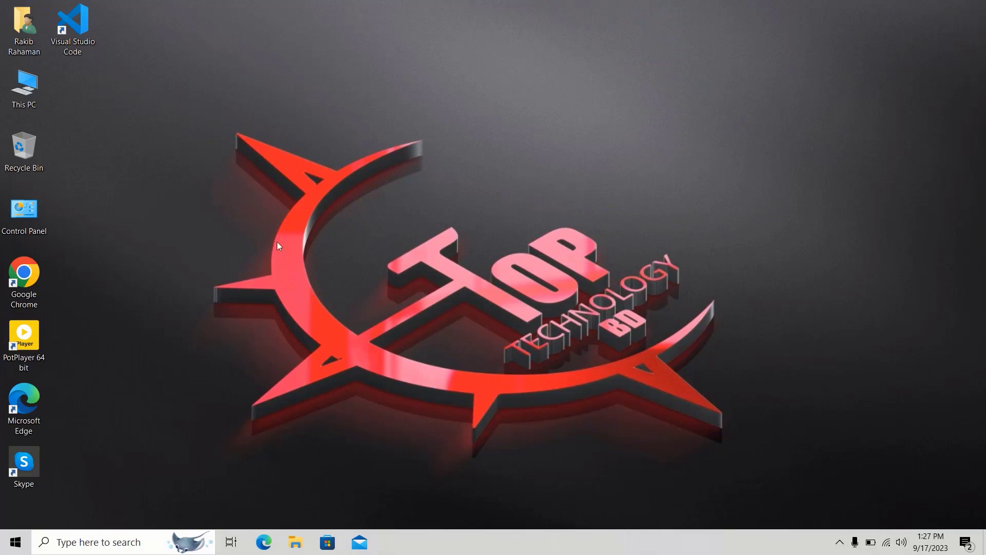
pyautogui.rightClick(208, 193)
pyautogui.click(242, 231)
# Open Google Chrome from the desktop with the "top technolog..." profile
pyautogui.click(35, 292)
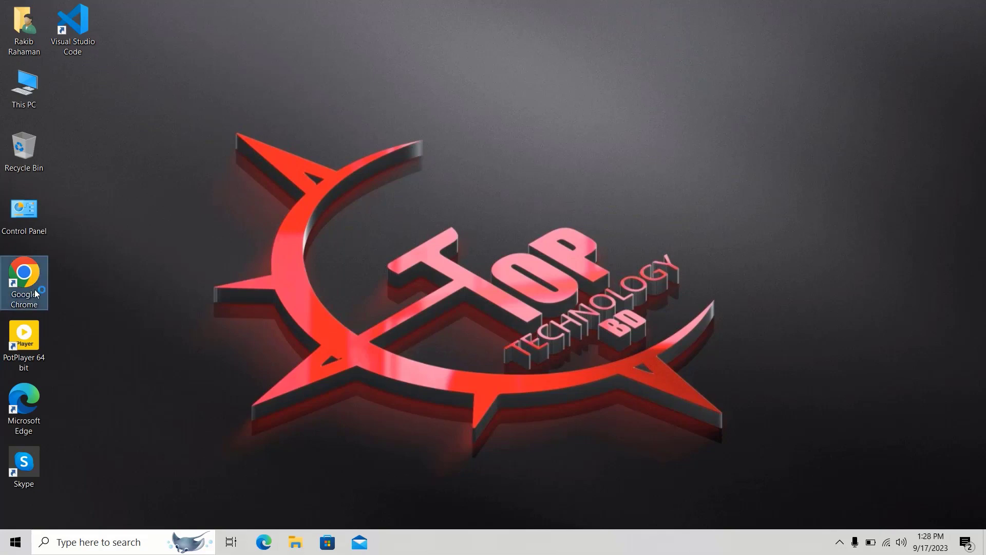
pyautogui.click(35, 290)
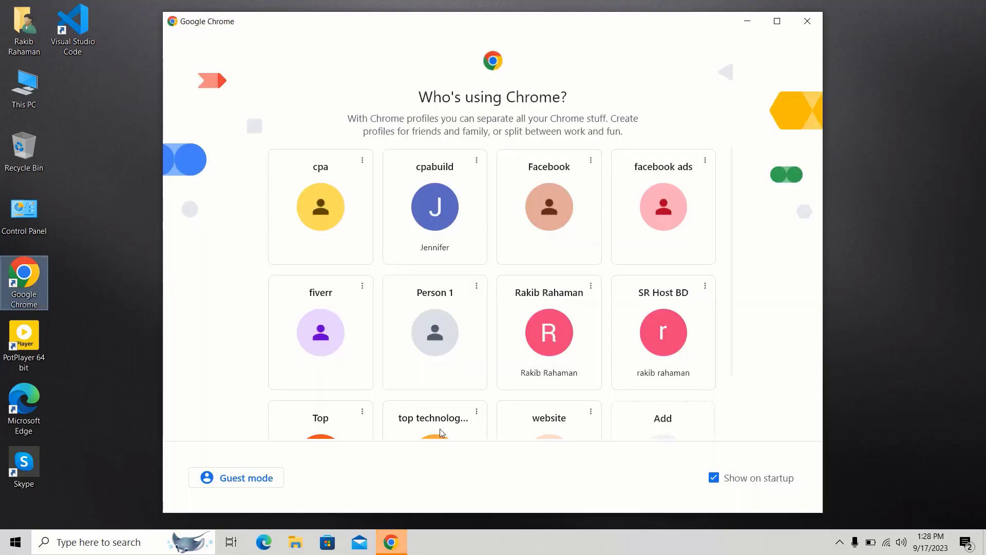
pyautogui.scroll(-2, 439, 428)
pyautogui.click(438, 403)
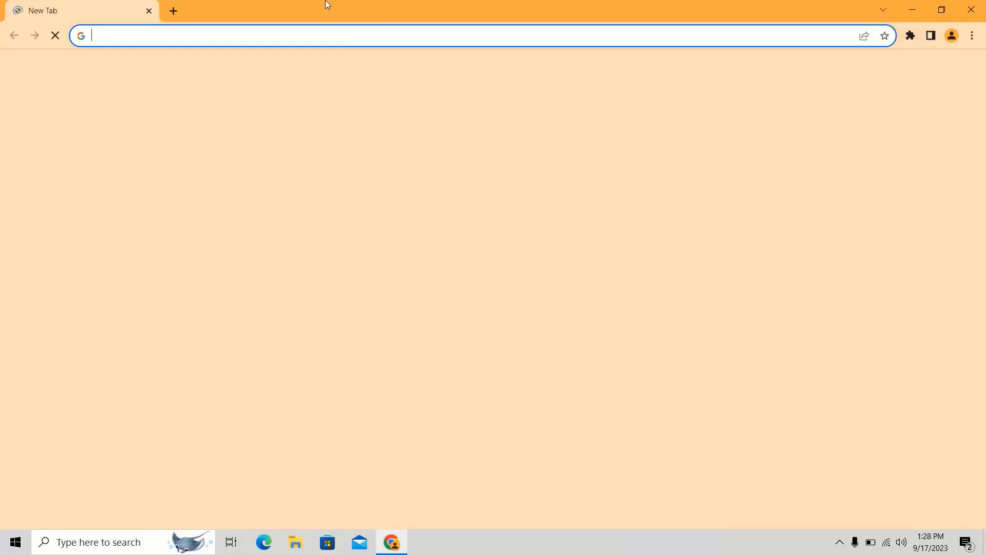
# Search Google for "driverpack solution" and open the DriverPack home page at driverpack.io to look through it
pyautogui.click(297, 29)
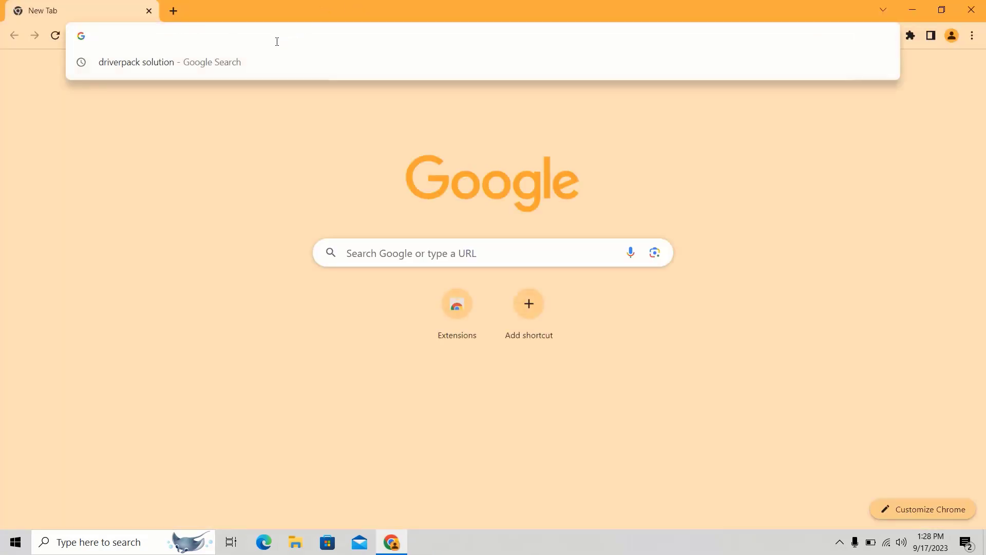
pyautogui.click(224, 62)
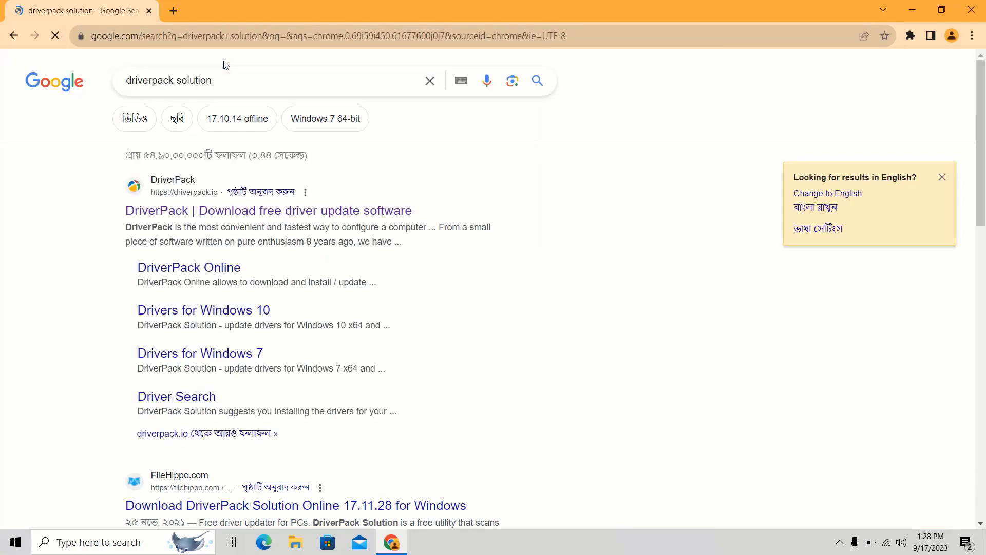
pyautogui.click(192, 212)
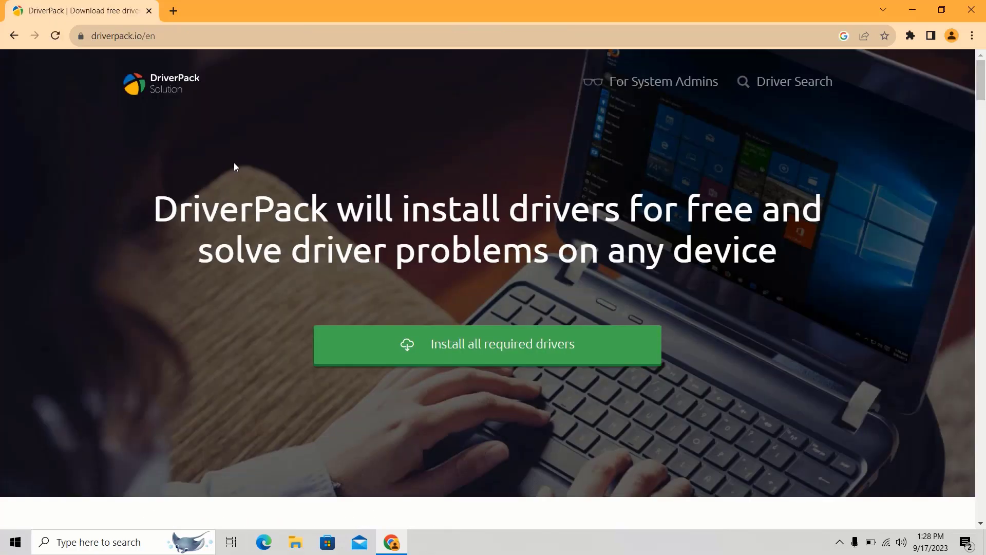
pyautogui.scroll(-8, 236, 164)
pyautogui.scroll(-15, 794, 393)
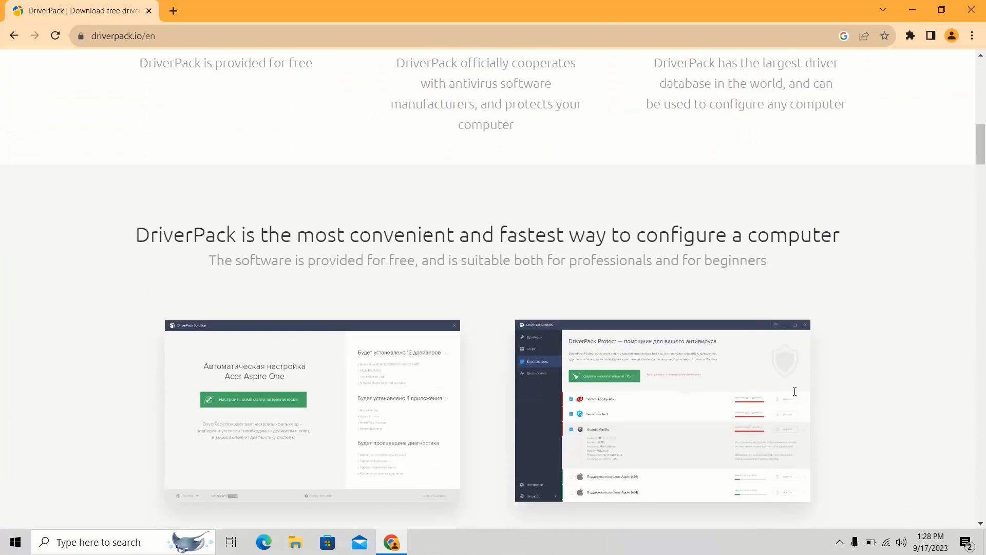
pyautogui.scroll(7, 795, 394)
pyautogui.scroll(8, 794, 393)
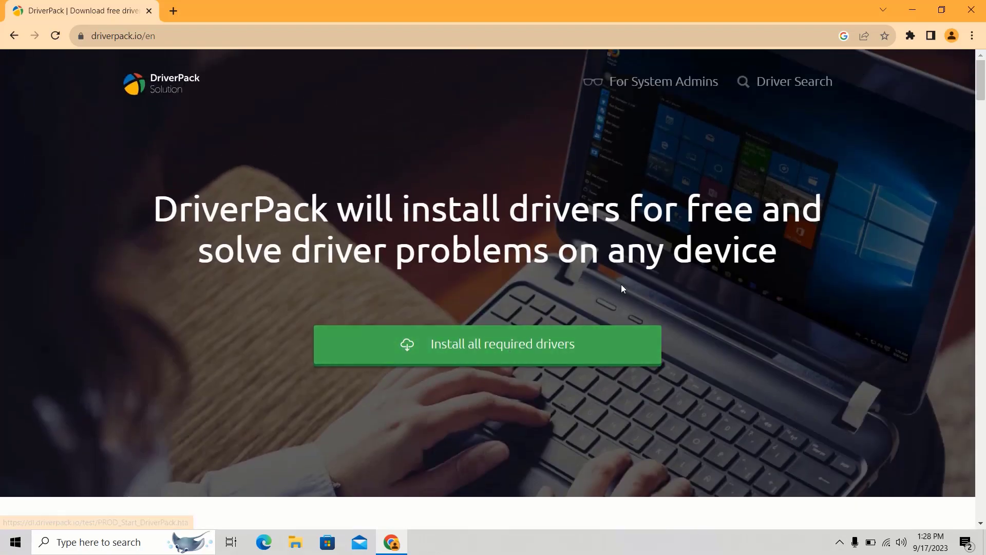
# Open the Virus & threat protection settings in Windows Security and turn off Real-time protection
pyautogui.click(845, 543)
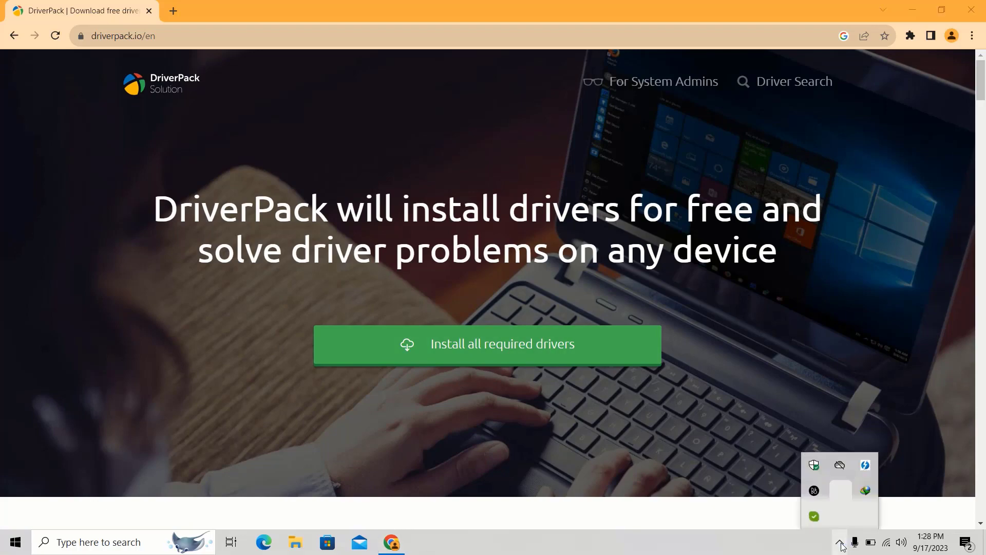
pyautogui.click(815, 476)
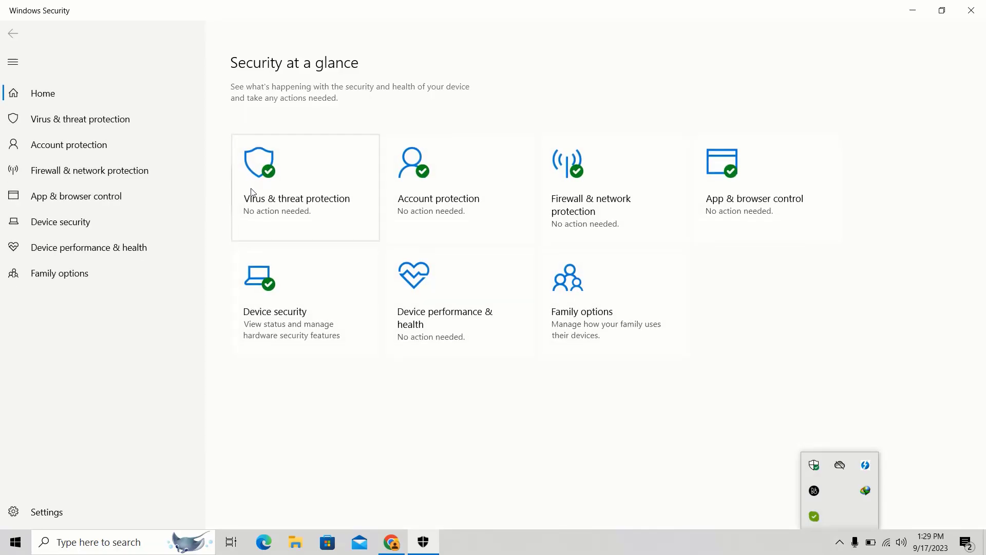
pyautogui.click(252, 192)
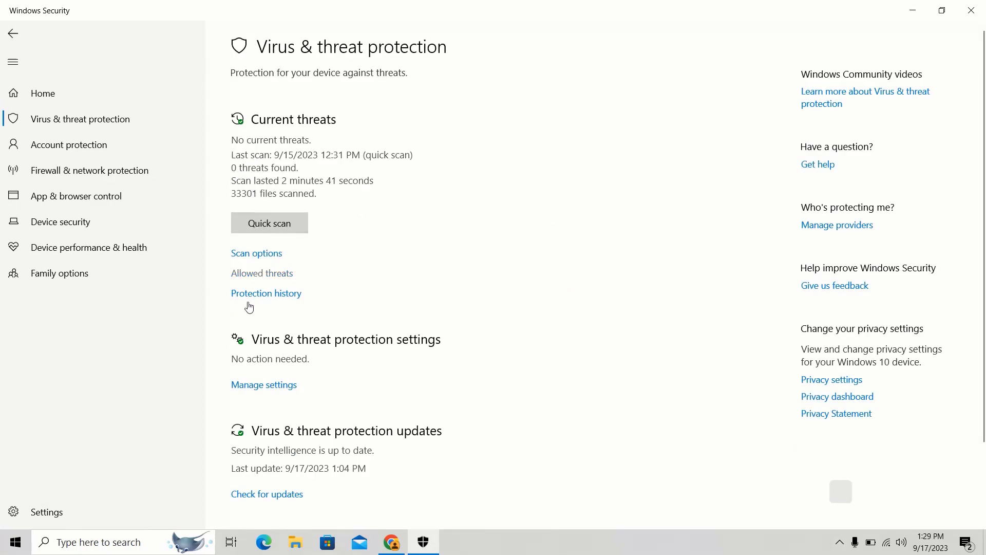
pyautogui.click(257, 388)
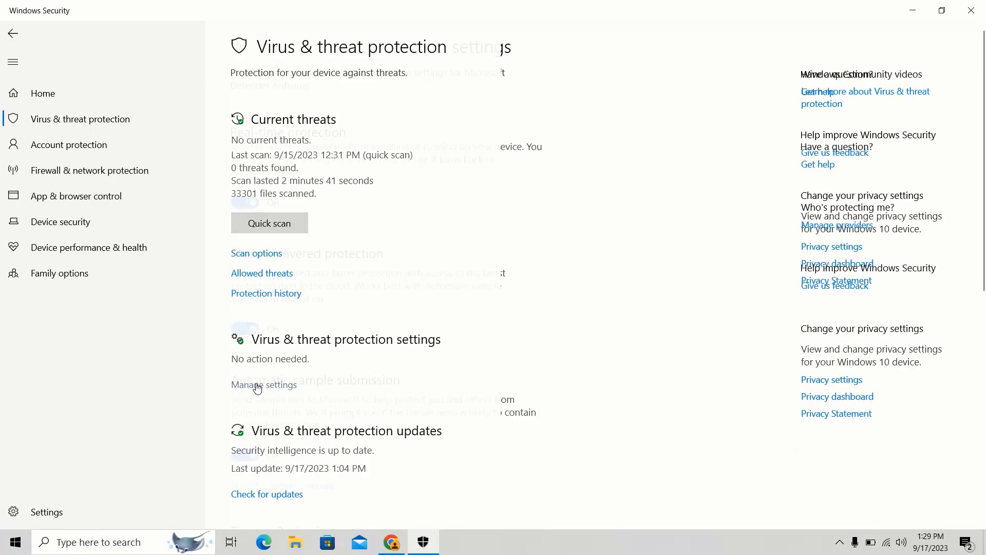
pyautogui.click(245, 202)
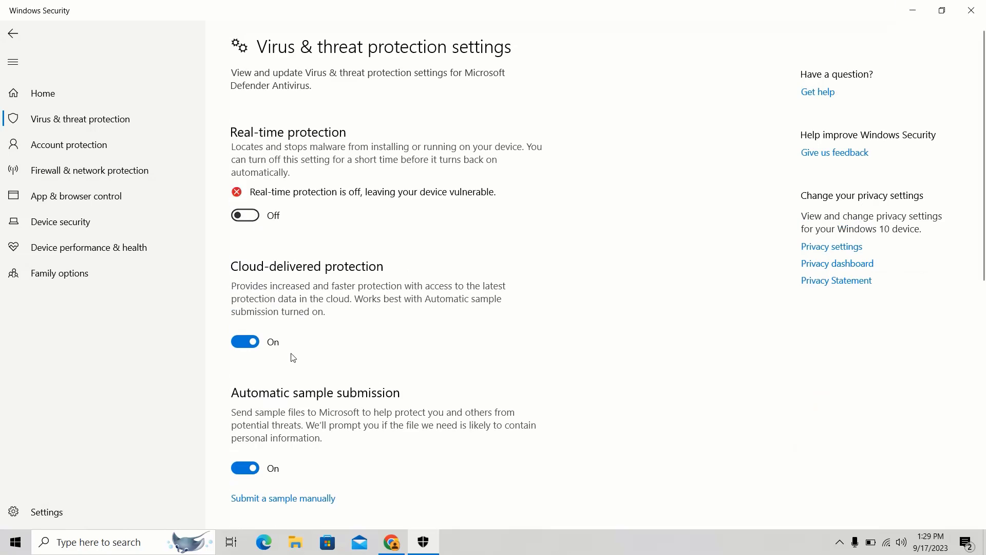
# Turn off Cloud-delivered protection, Automatic sample submission and Tamper Protection
pyautogui.scroll(-3, 249, 340)
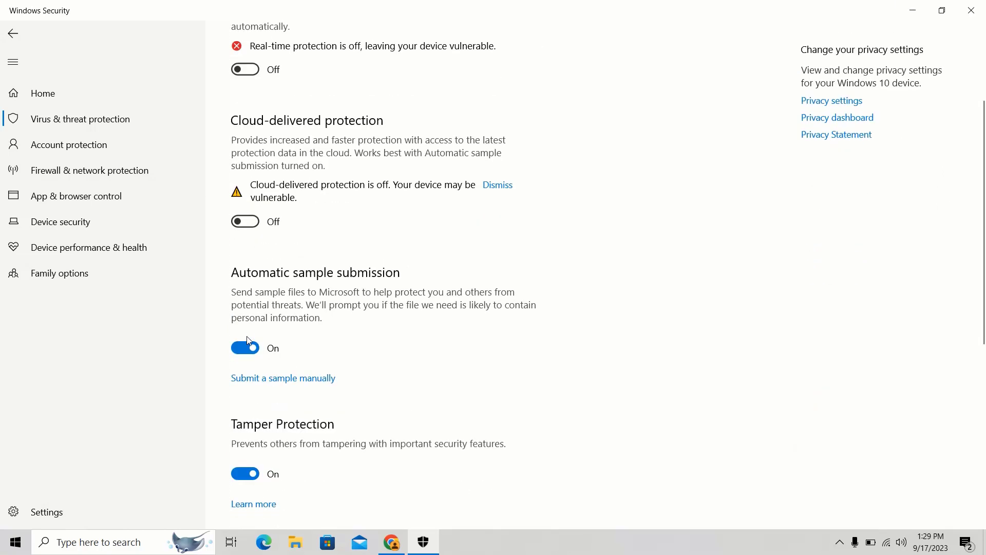
pyautogui.click(245, 348)
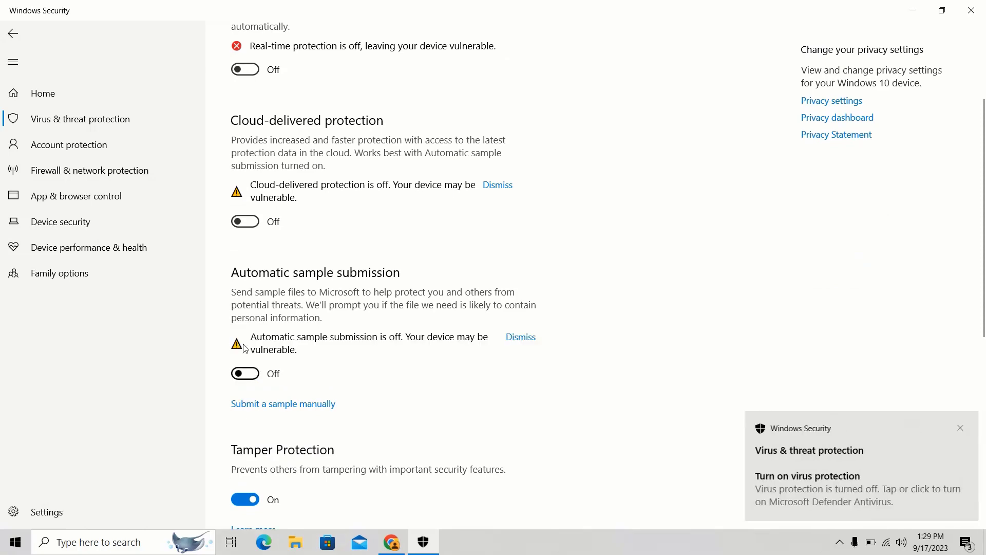
pyautogui.scroll(-3, 245, 350)
pyautogui.click(246, 355)
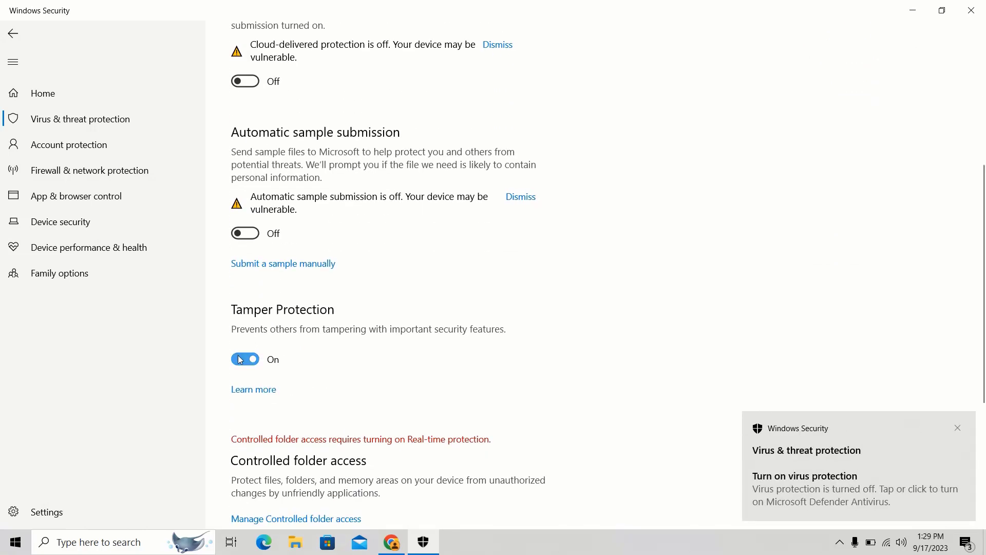
pyautogui.scroll(-5, 239, 353)
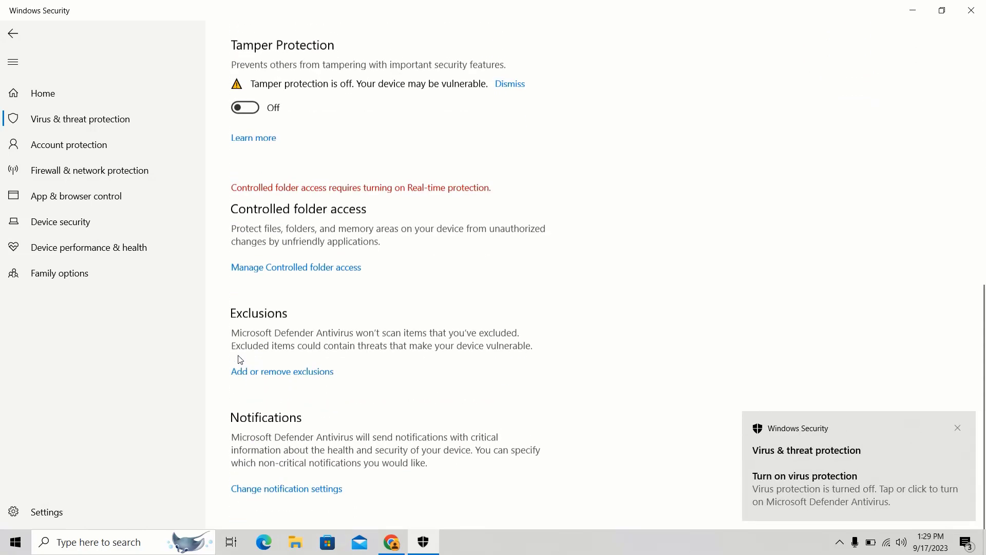
# Minimize Windows Security to return to Chrome and download the DriverPack installer for all required drivers
pyautogui.click(912, 6)
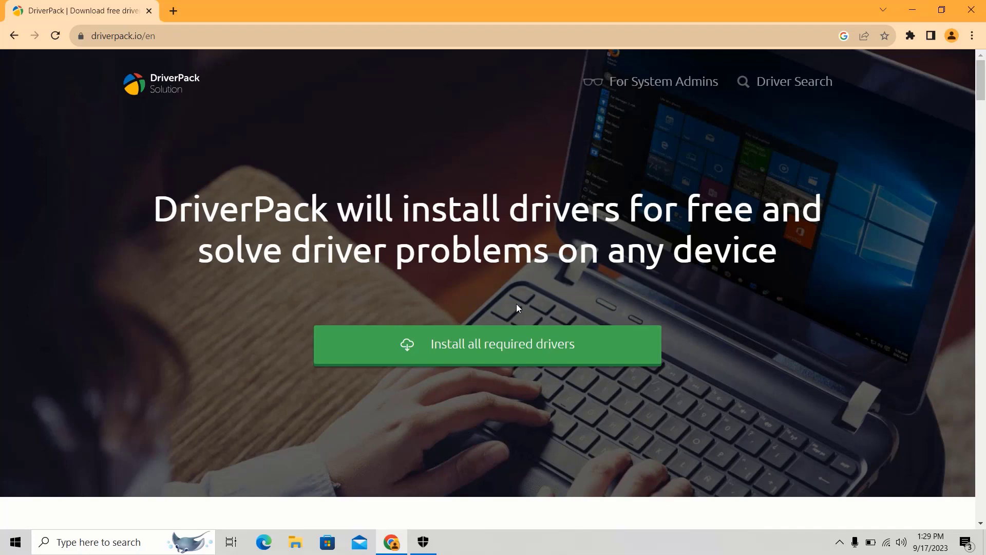
pyautogui.click(516, 351)
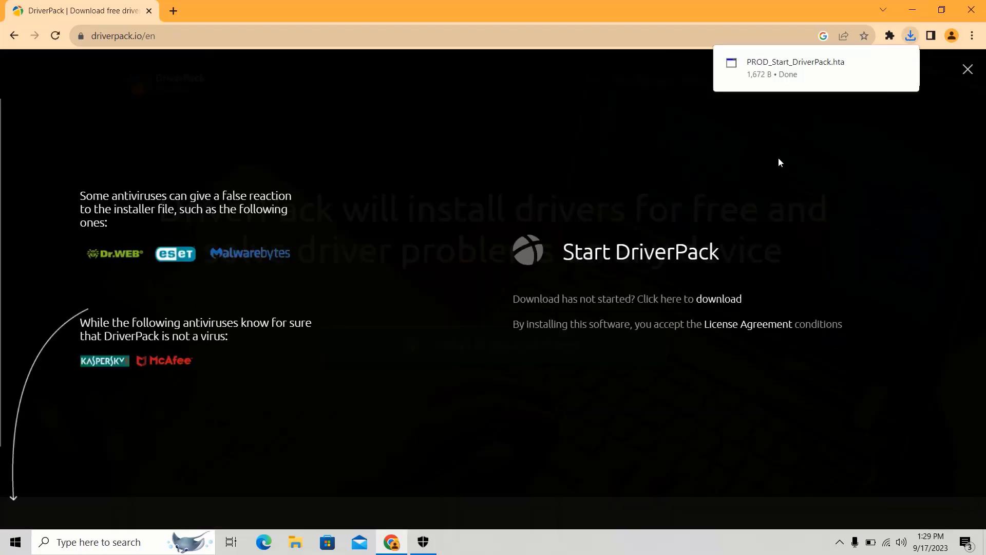
# Open the downloaded PROD_Start_DriverPack.hta file and choose to download and run DriverPack
pyautogui.moveTo(907, 80)
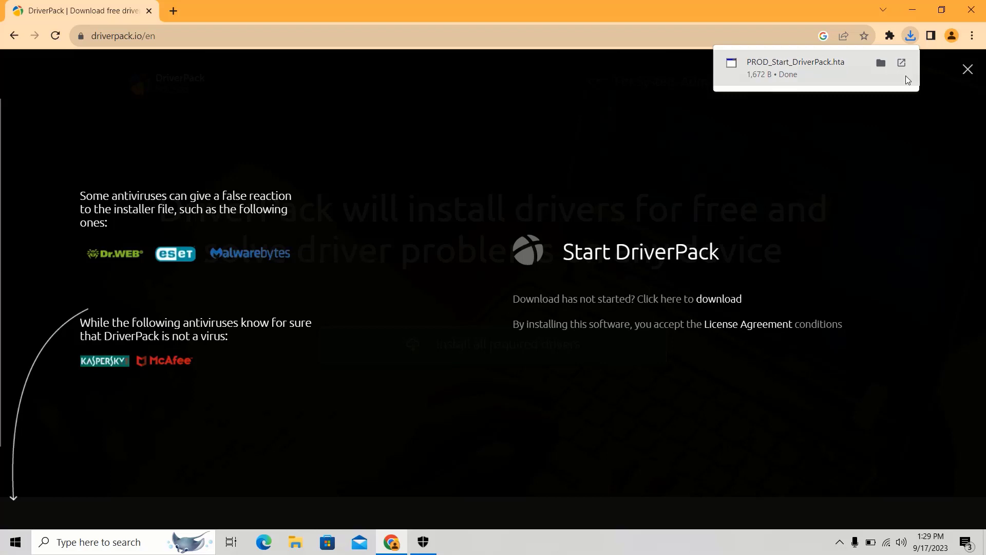
pyautogui.click(833, 75)
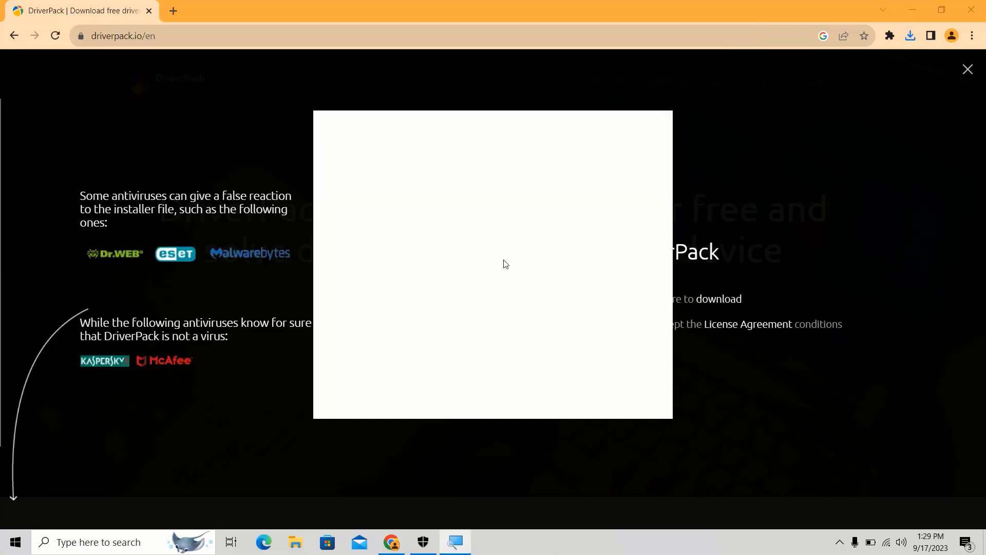
pyautogui.click(910, 35)
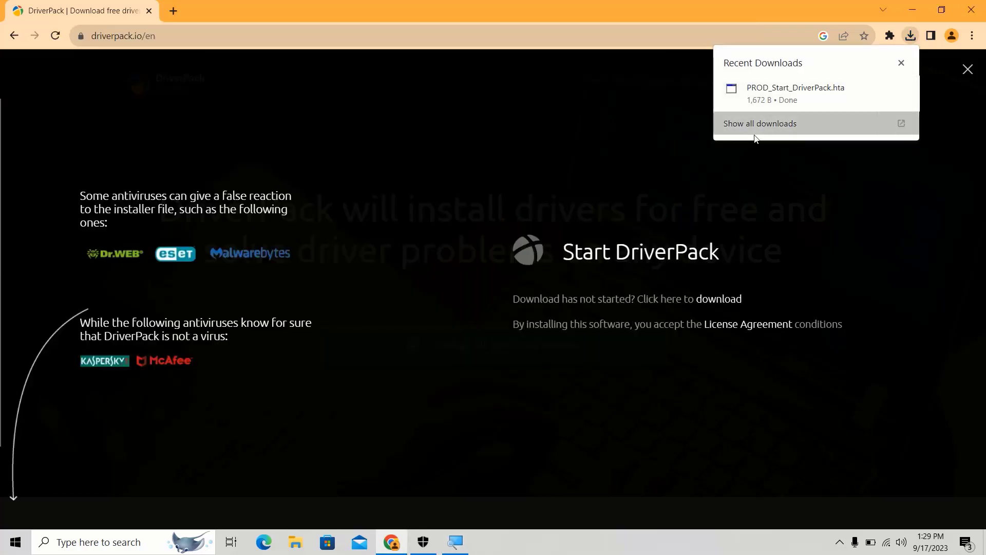
pyautogui.click(755, 137)
pyautogui.click(385, 147)
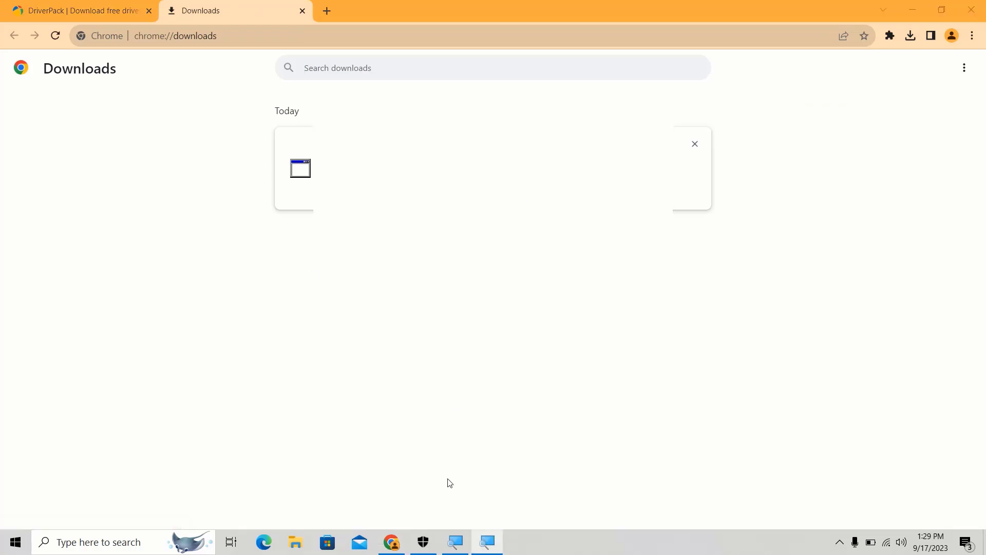
pyautogui.click(465, 537)
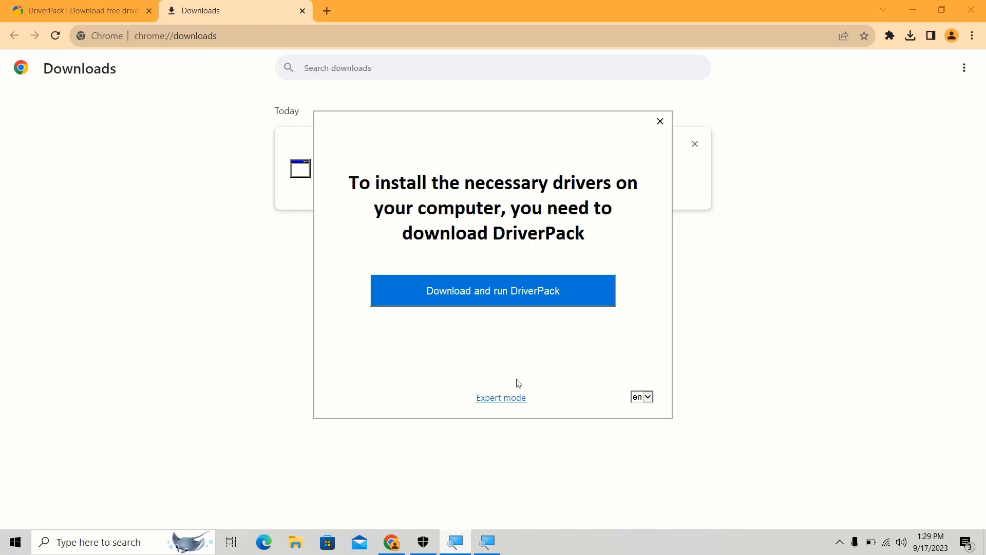
pyautogui.click(584, 298)
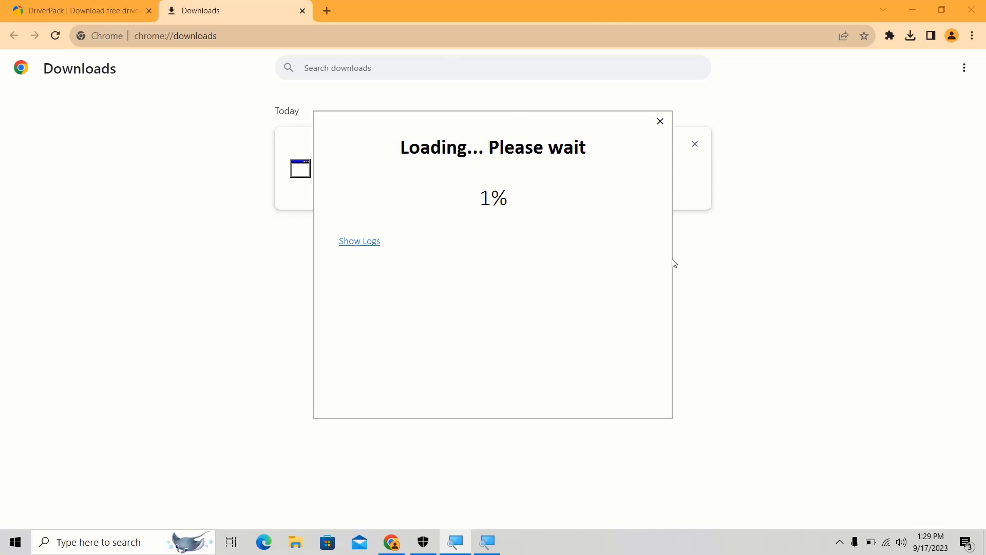
# Download the DriverPack installer again from driverpack.io and show it in the full downloads list
pyautogui.click(69, 9)
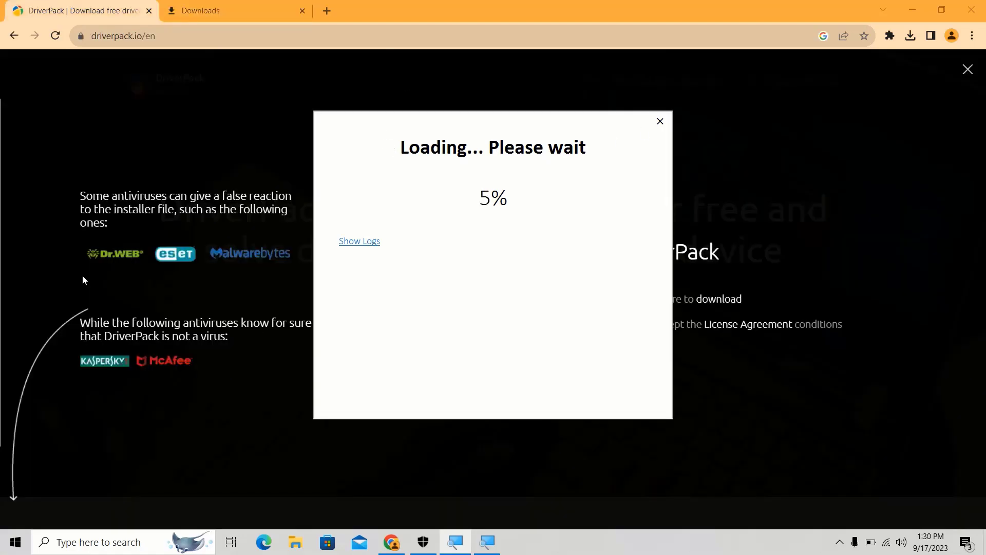
pyautogui.click(968, 69)
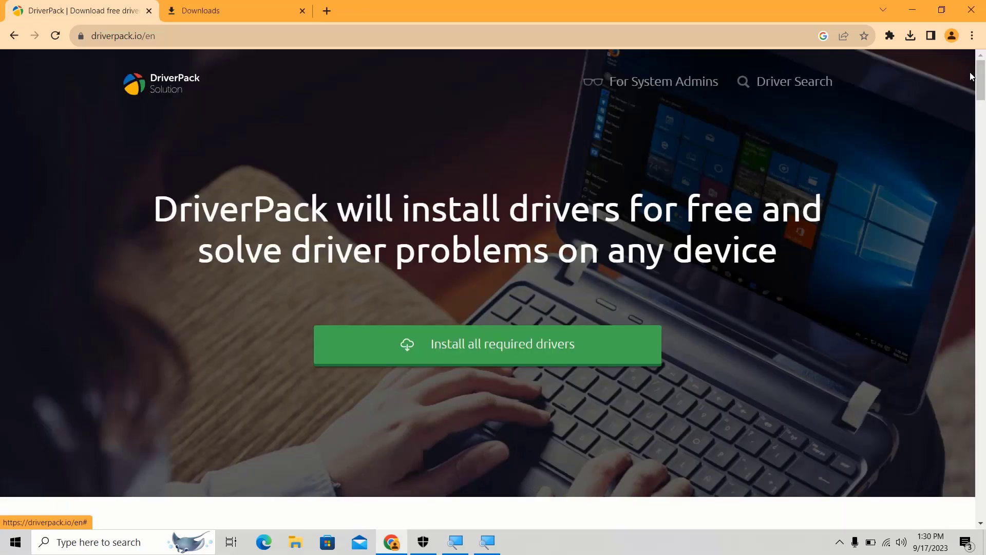
pyautogui.click(488, 344)
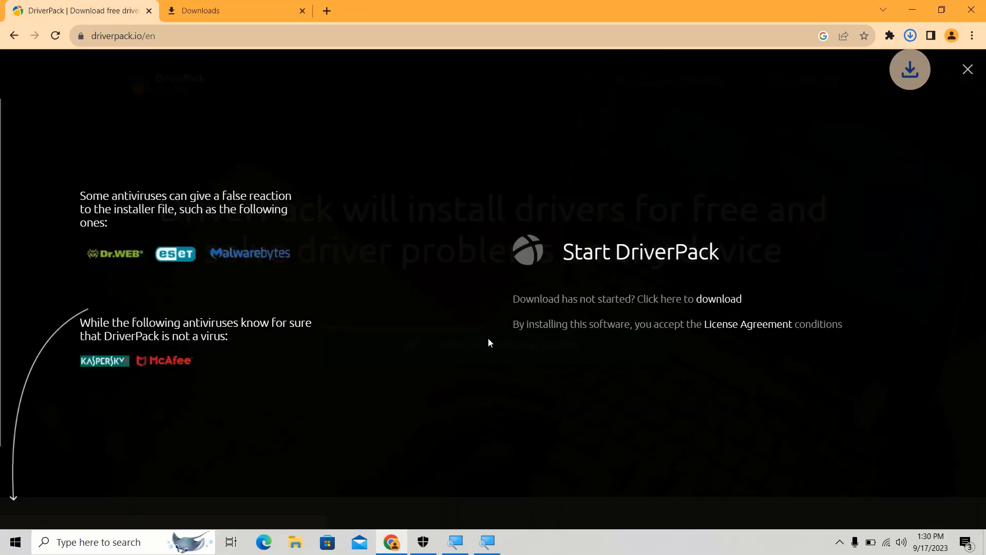
pyautogui.click(907, 33)
pyautogui.click(911, 37)
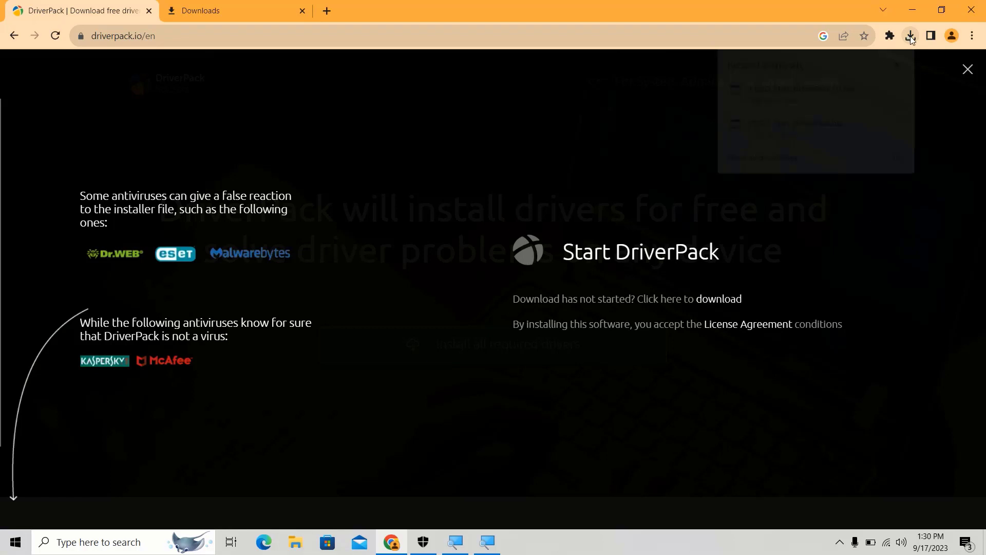
pyautogui.click(824, 156)
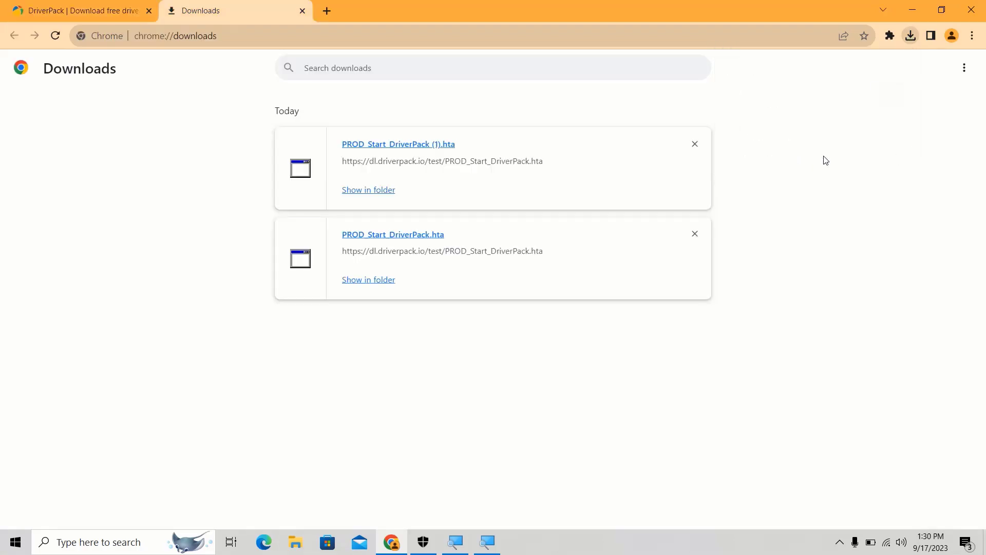
# Close the extra DriverPack launcher window and open expert mode in the DriverPack assistant
pyautogui.click(471, 545)
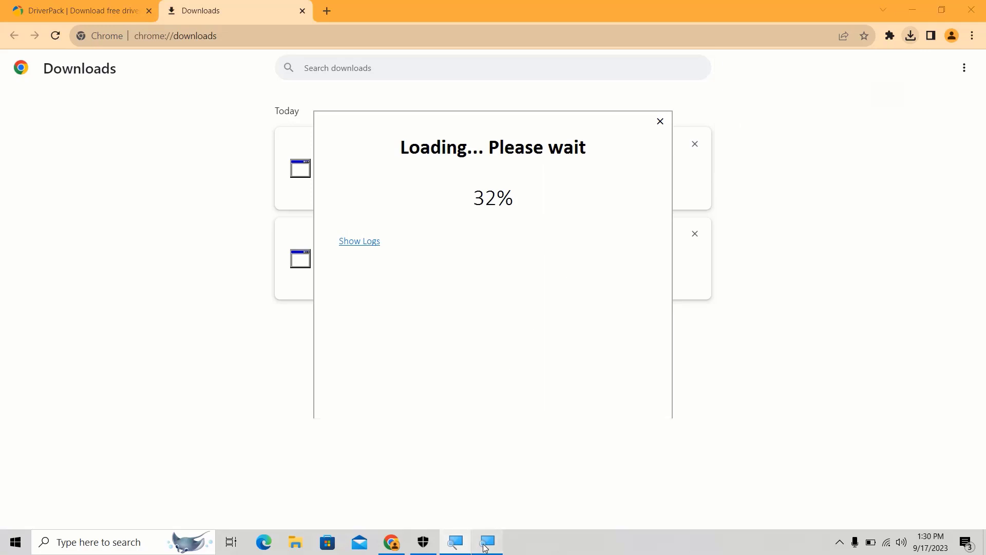
pyautogui.click(661, 122)
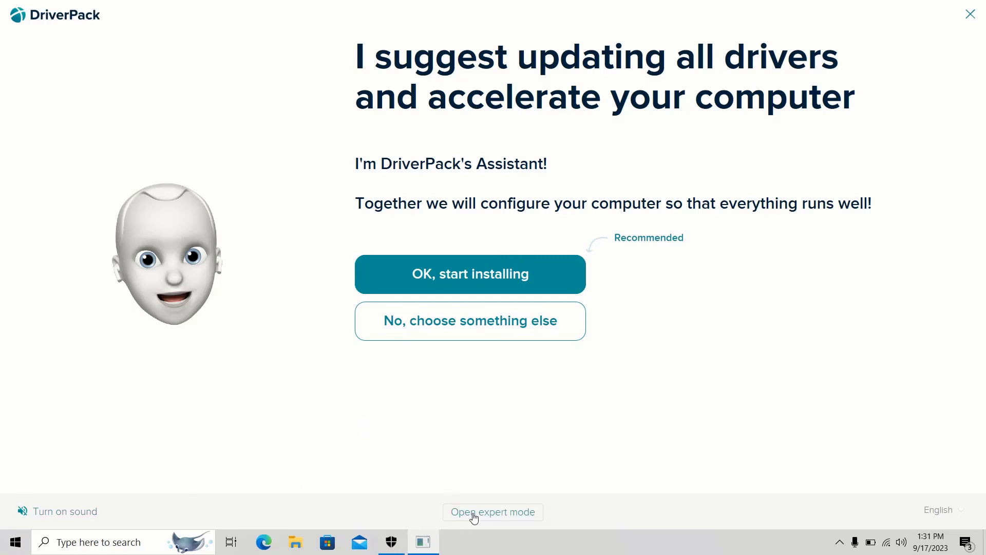
pyautogui.click(474, 515)
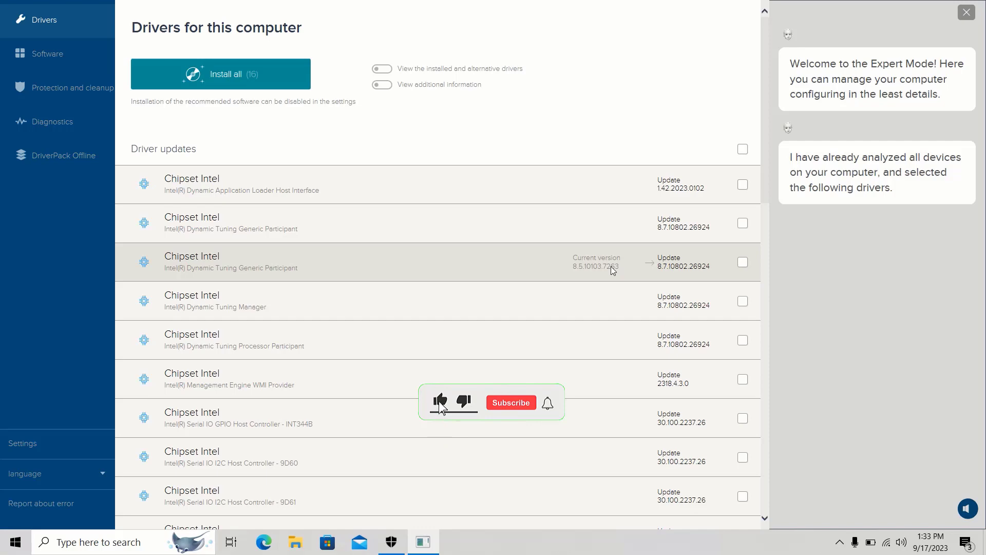
# Look through the driver updates and driver toolkits offered for this computer
pyautogui.scroll(-15, 487, 245)
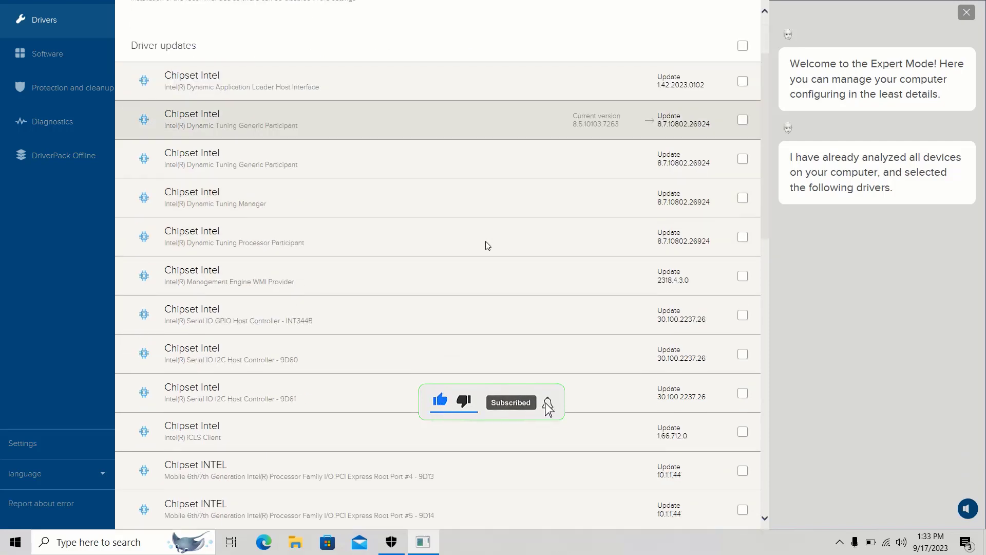
pyautogui.scroll(6, 488, 245)
pyautogui.scroll(1, 487, 245)
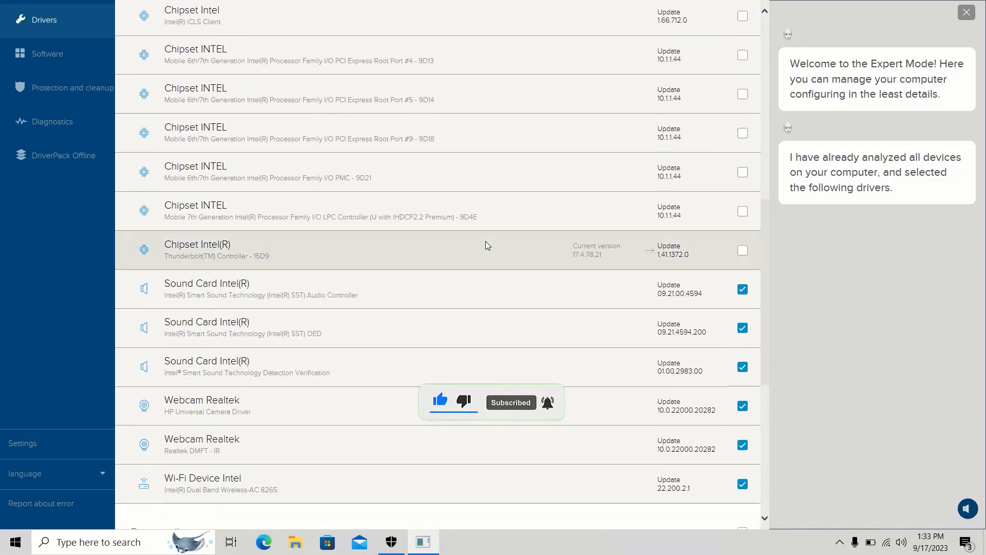
pyautogui.scroll(10, 487, 245)
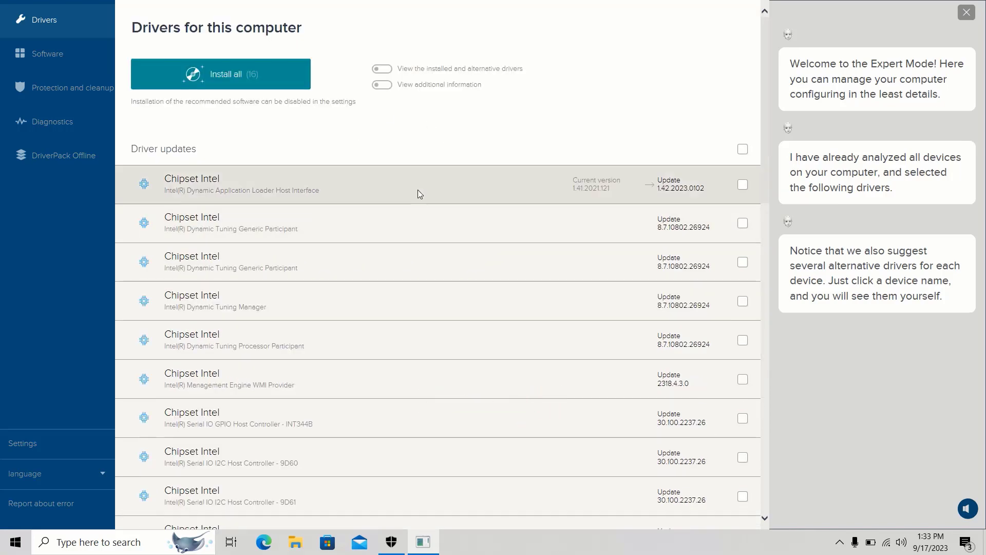
pyautogui.scroll(-12, 418, 191)
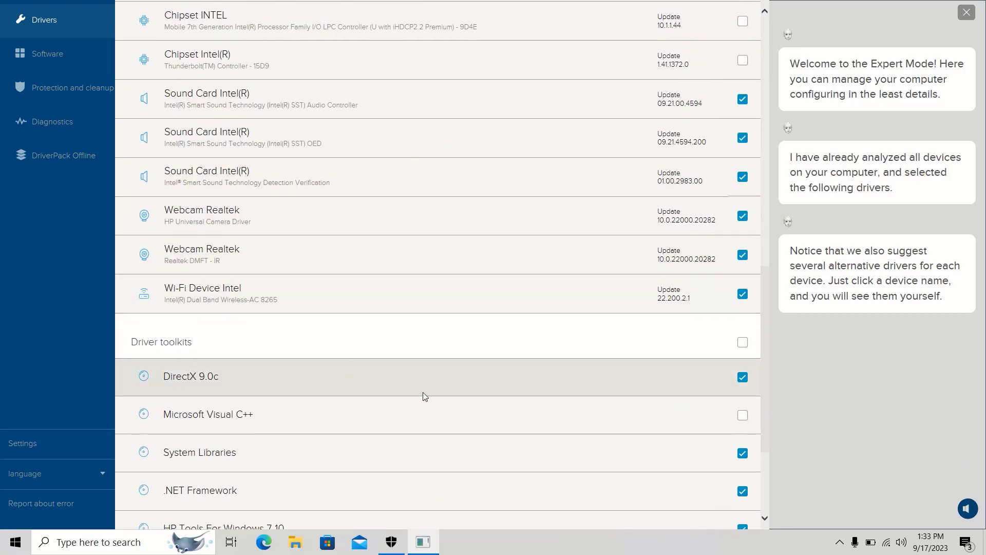
pyautogui.scroll(-3, 423, 393)
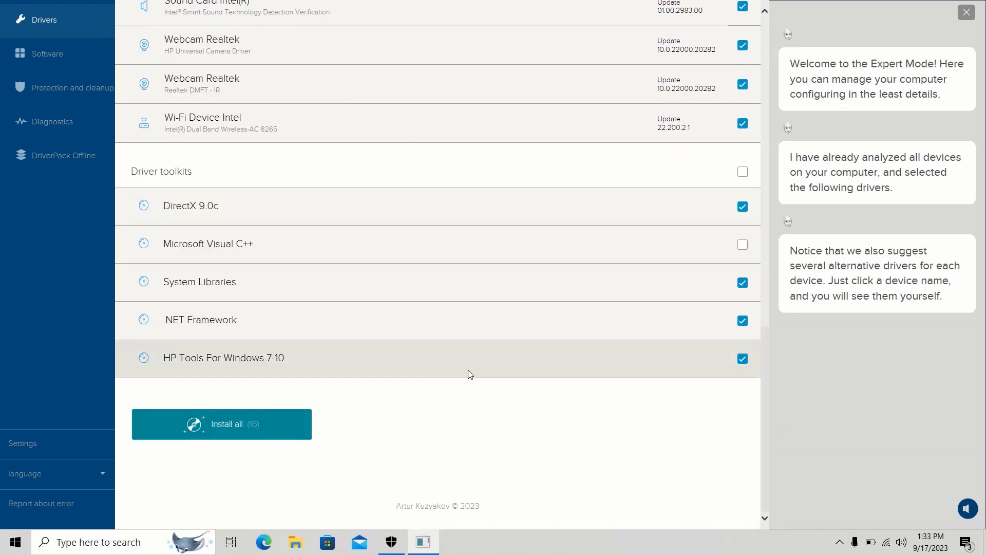
pyautogui.click(740, 360)
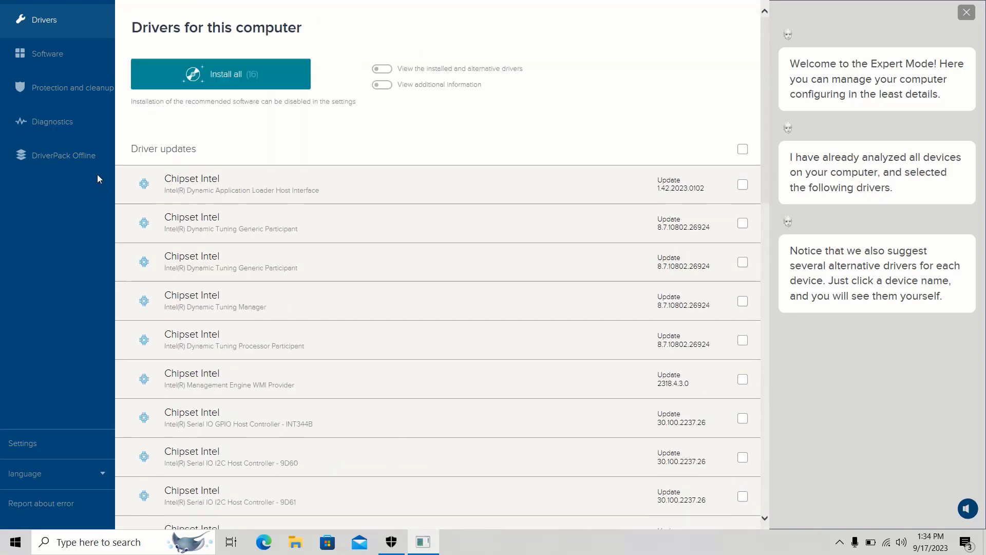
# Deselect all software recommended by DriverPack, and 360 Total Security in the Protection and cleanup section
pyautogui.click(89, 67)
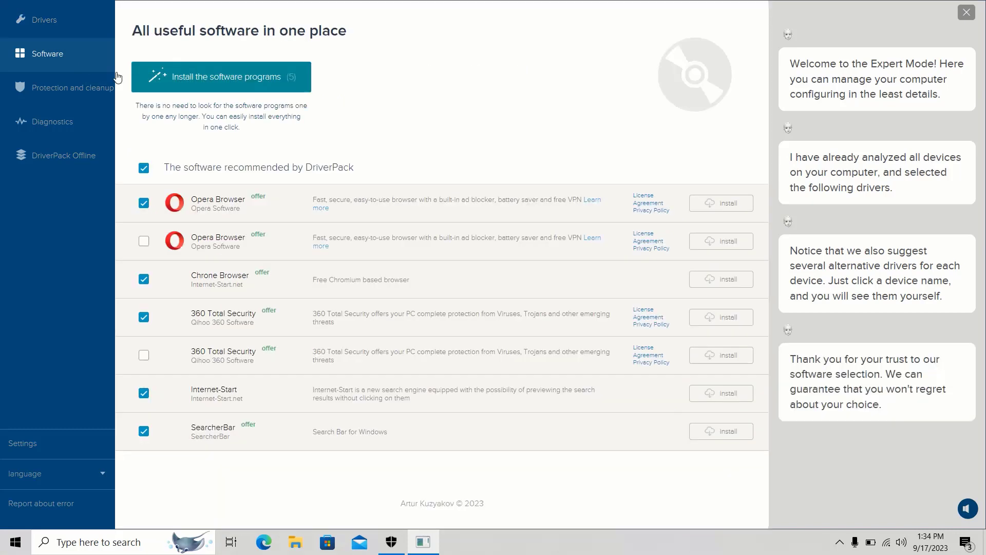
pyautogui.click(143, 204)
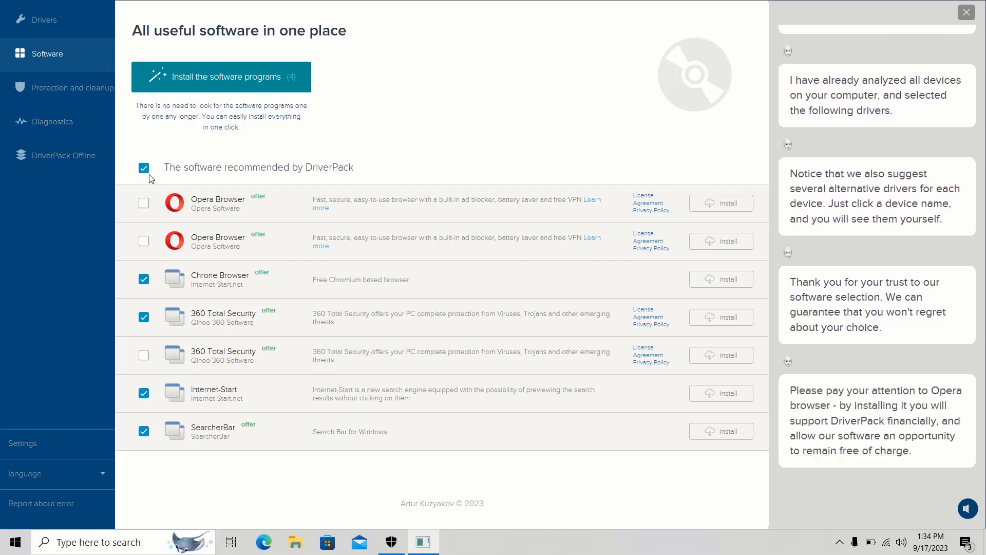
pyautogui.click(145, 172)
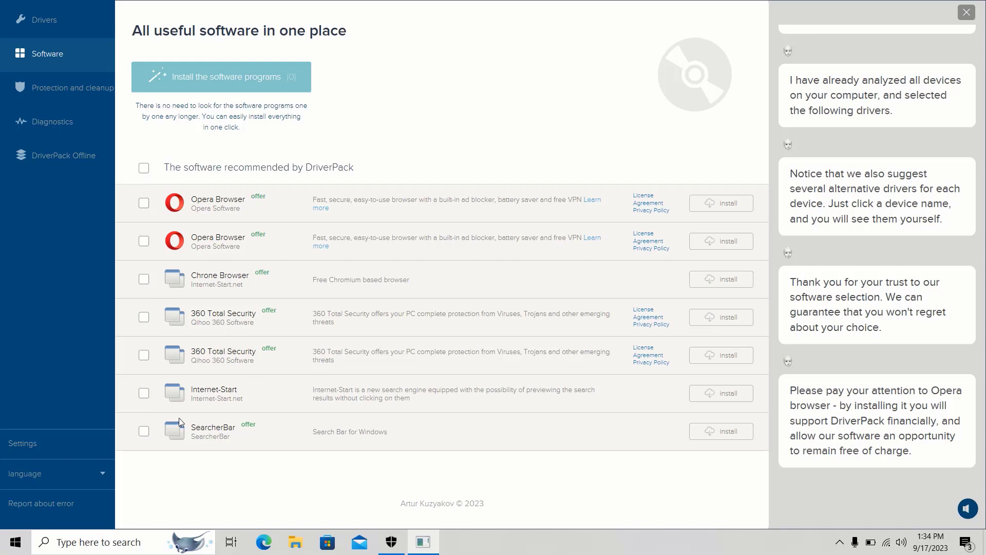
pyautogui.click(33, 88)
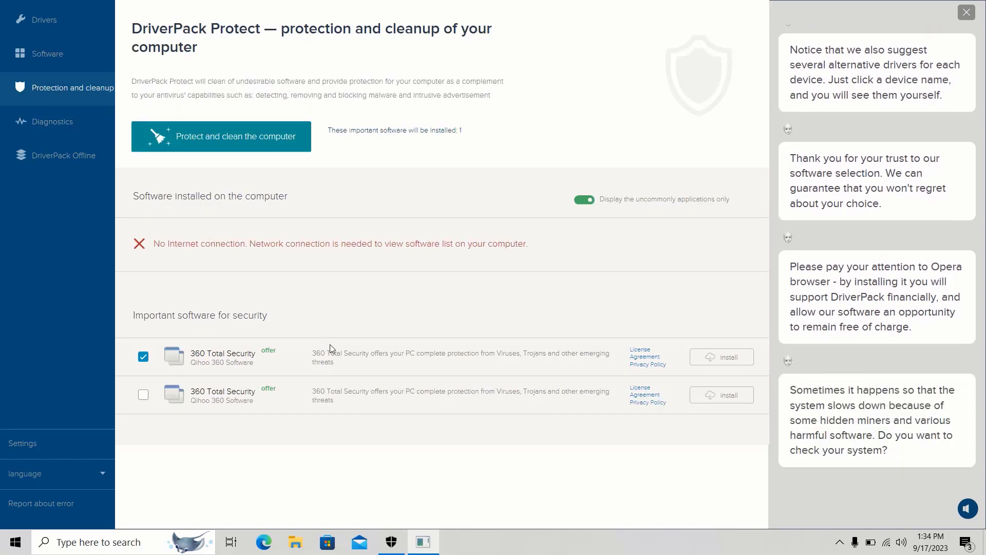
pyautogui.click(143, 357)
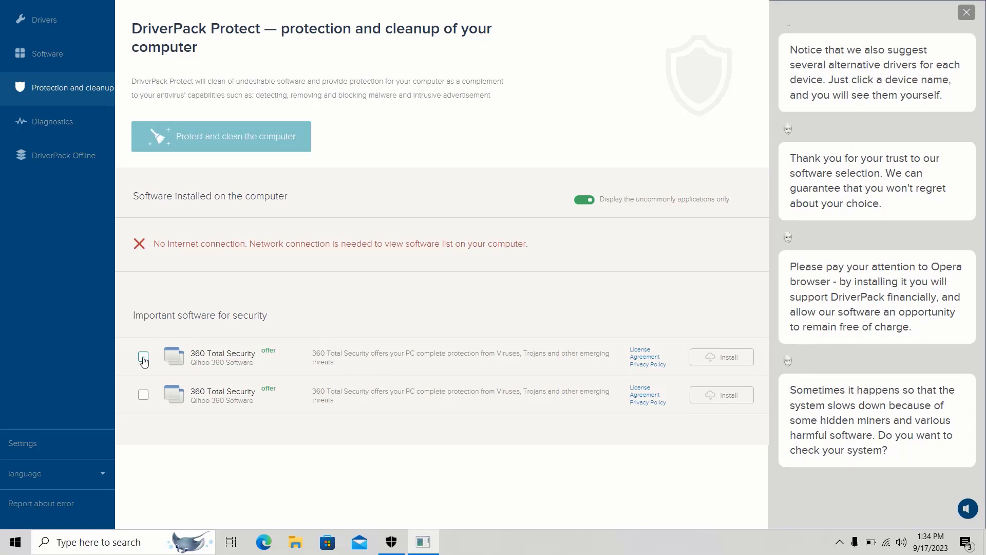
# Look through the full System Diagnostics report for the computer and open the DriverPack Offline section
pyautogui.click(50, 125)
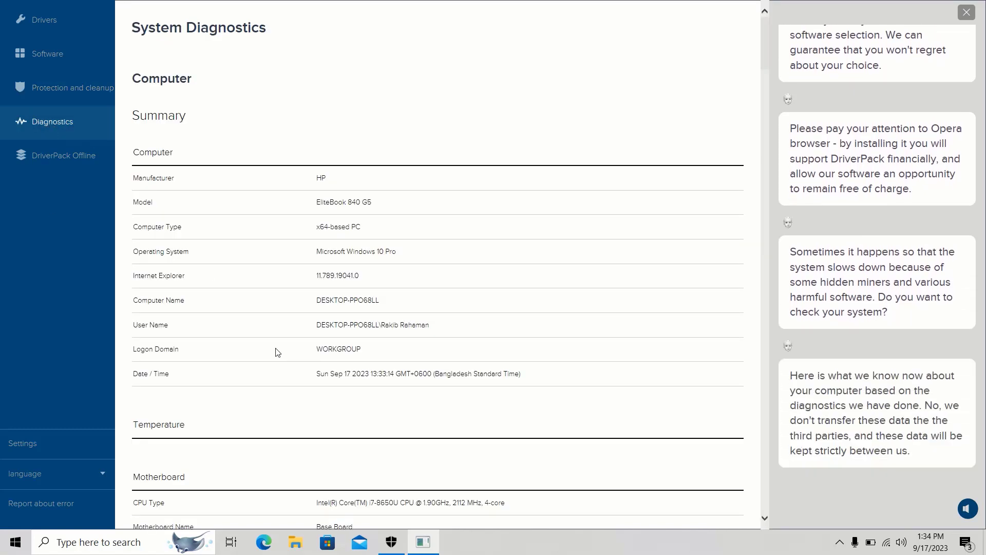
pyautogui.scroll(-10, 275, 352)
pyautogui.scroll(-20, 275, 352)
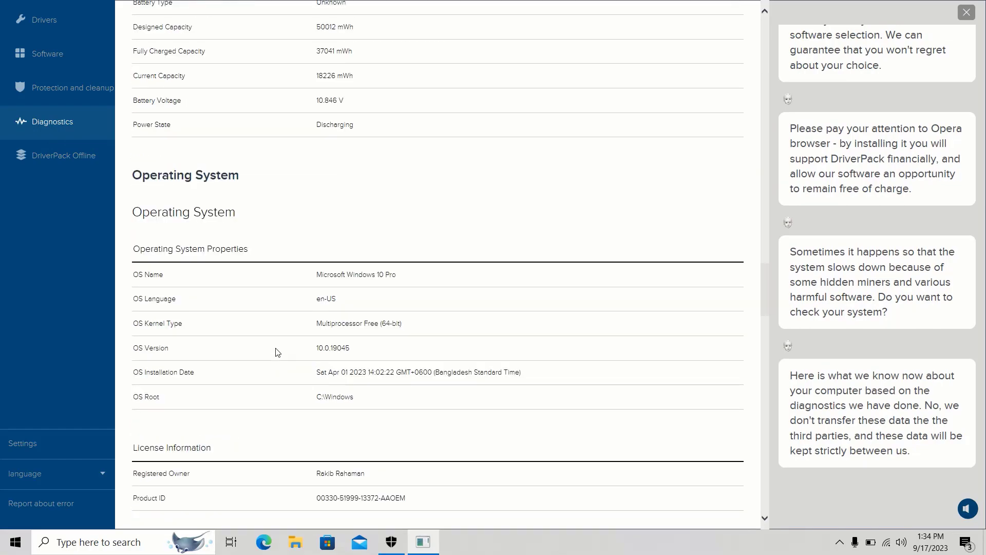
pyautogui.scroll(-10, 277, 353)
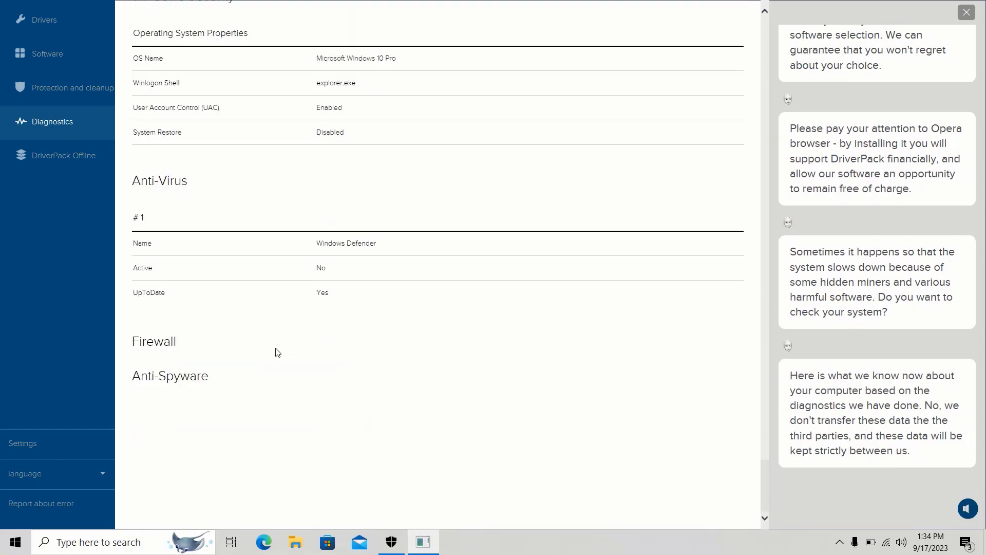
pyautogui.scroll(3, 278, 352)
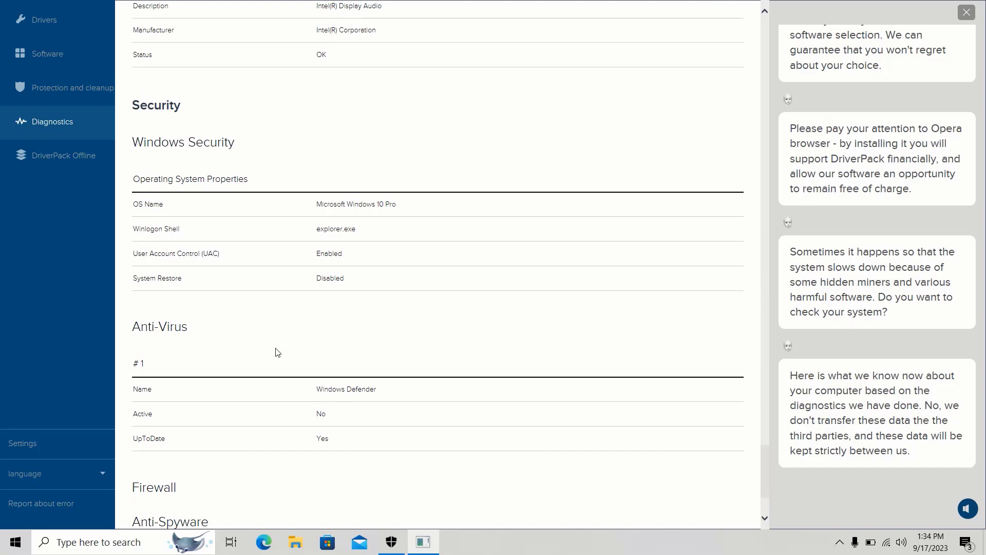
pyautogui.scroll(20, 278, 353)
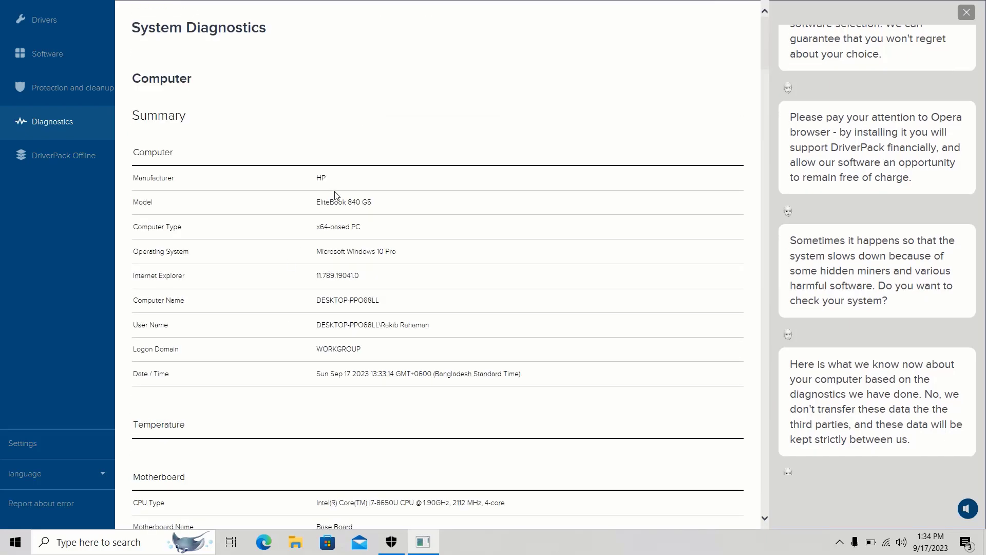
pyautogui.click(52, 160)
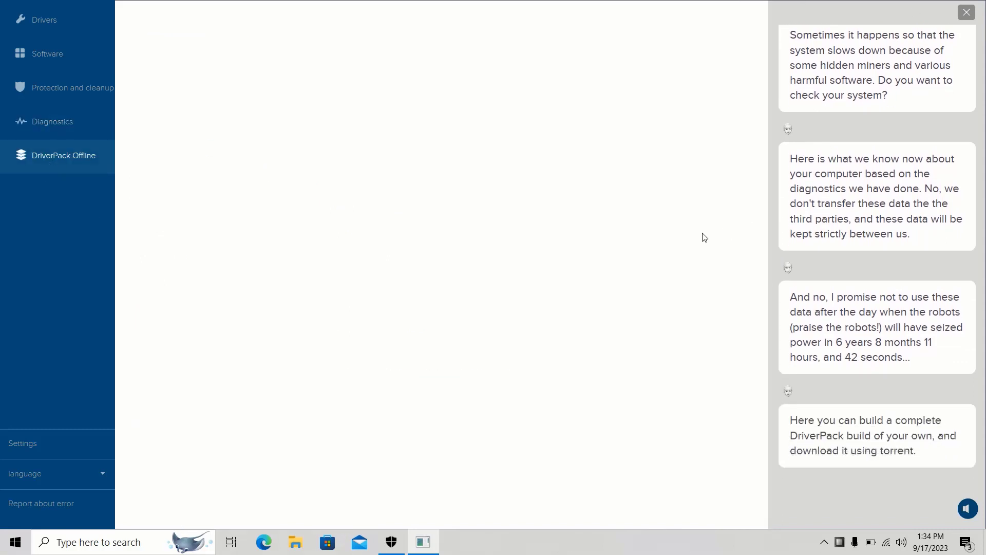
# Return to the drivers list, switching the assistant's sound off and back on, and review which drivers are selected
pyautogui.click(964, 509)
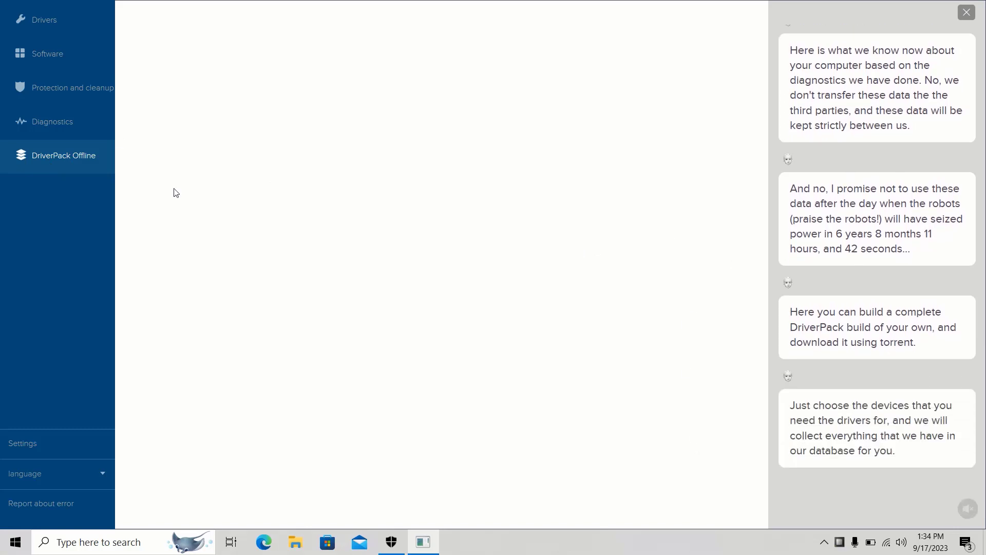
pyautogui.click(45, 39)
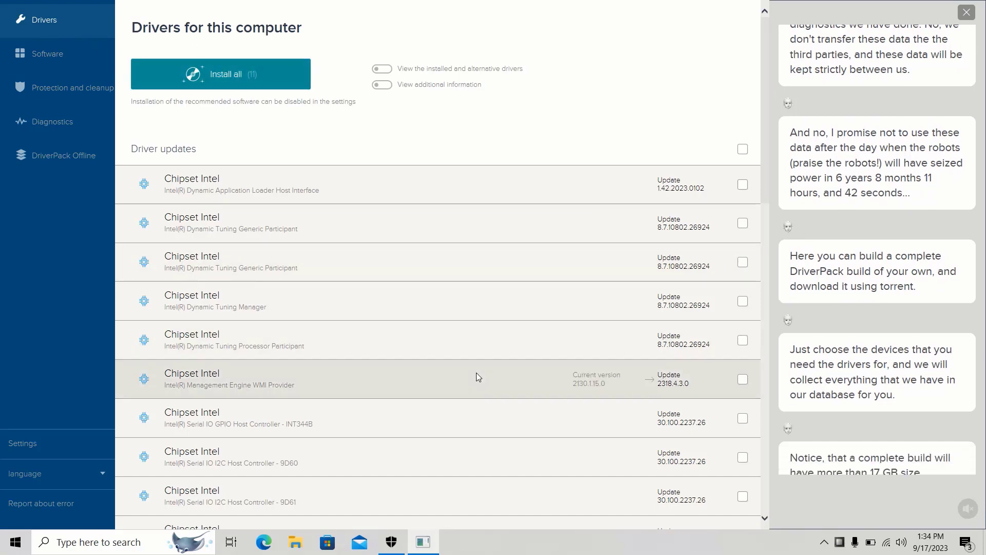
pyautogui.click(966, 516)
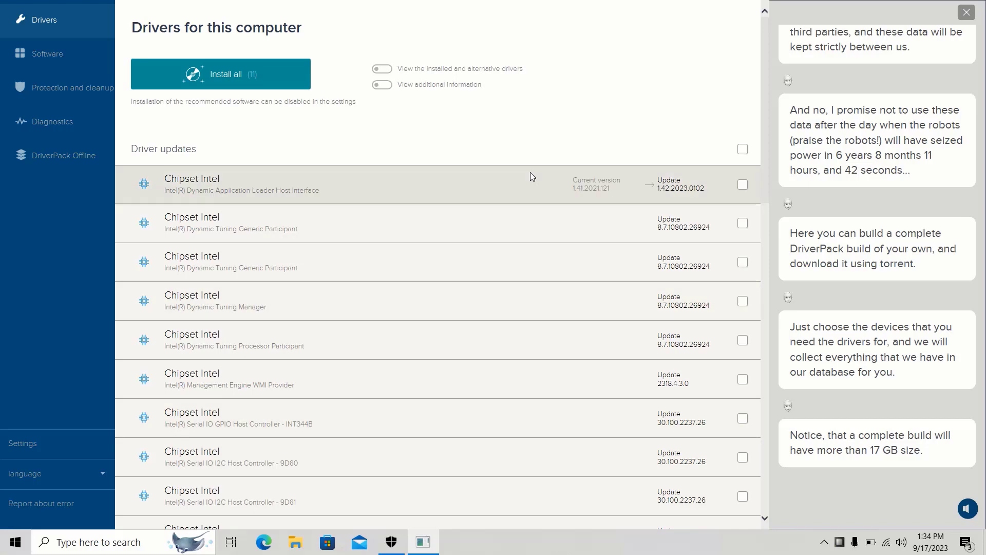
pyautogui.scroll(-12, 531, 177)
pyautogui.scroll(4, 531, 177)
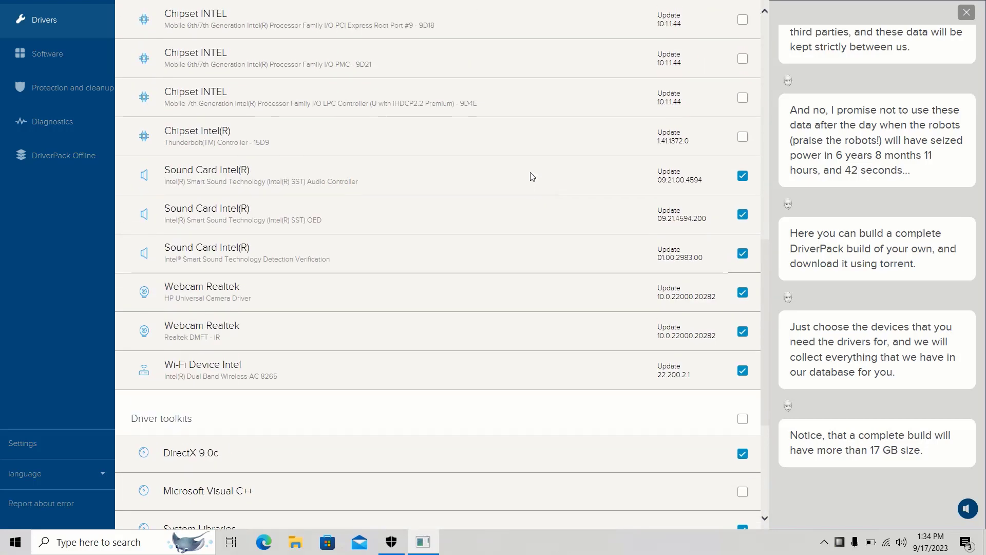
# Check that the driver toolkits are selected and no extra software is, and start installing all selected drivers
pyautogui.scroll(-5, 404, 348)
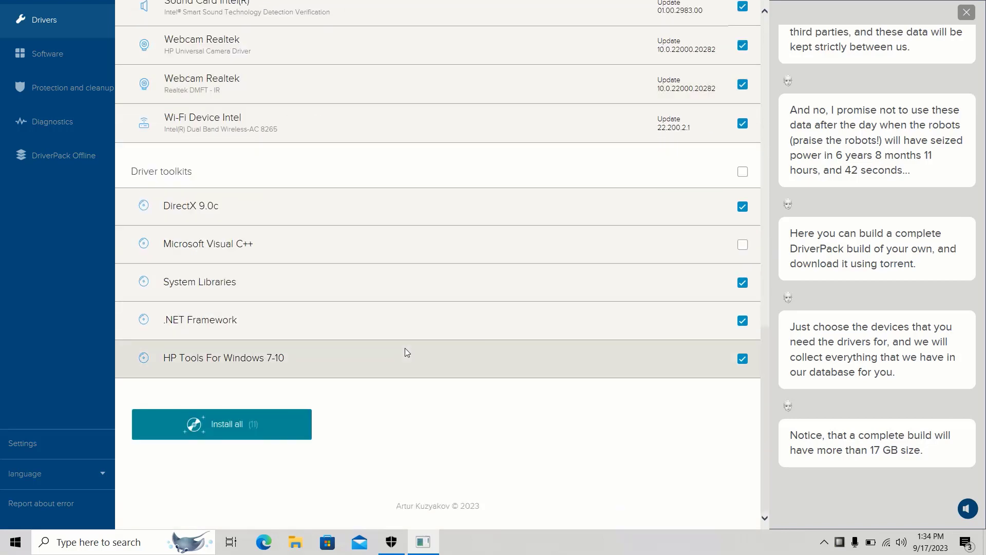
pyautogui.click(78, 79)
pyautogui.click(83, 66)
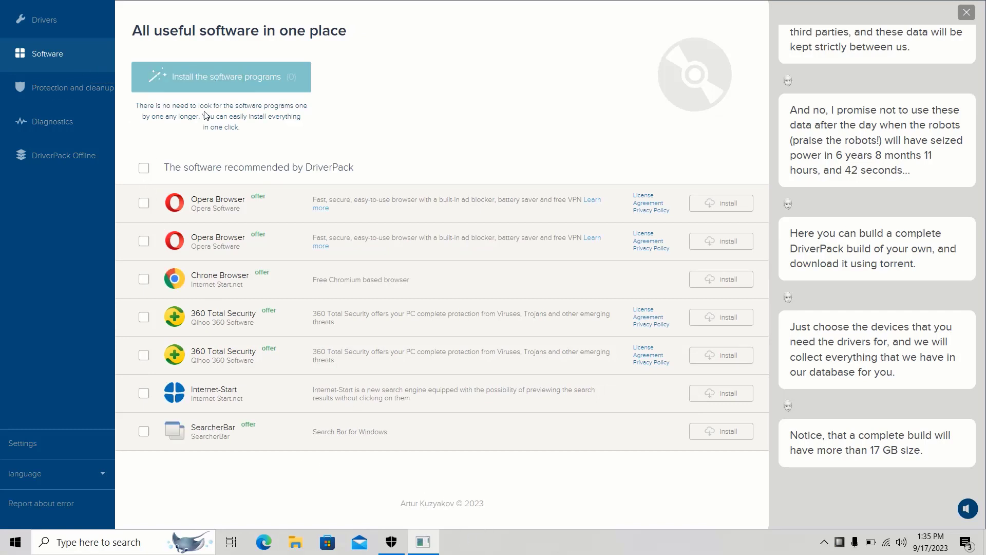
pyautogui.click(32, 23)
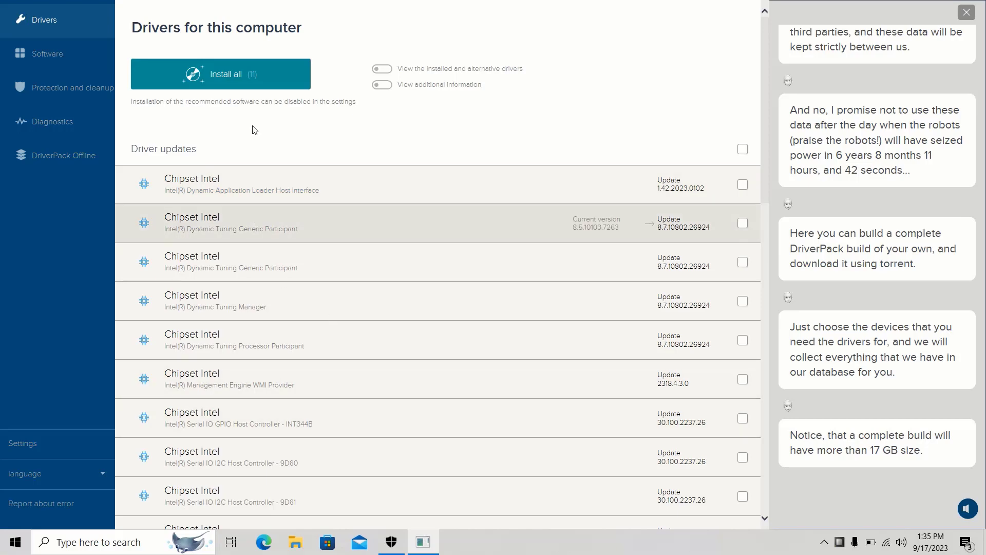
pyautogui.click(273, 74)
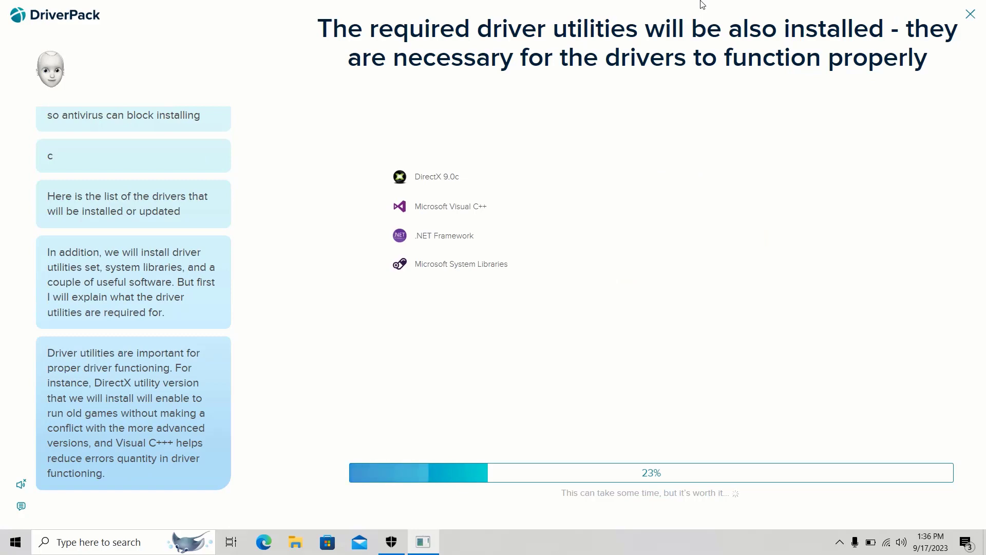
pyautogui.doubleClick(703, 5)
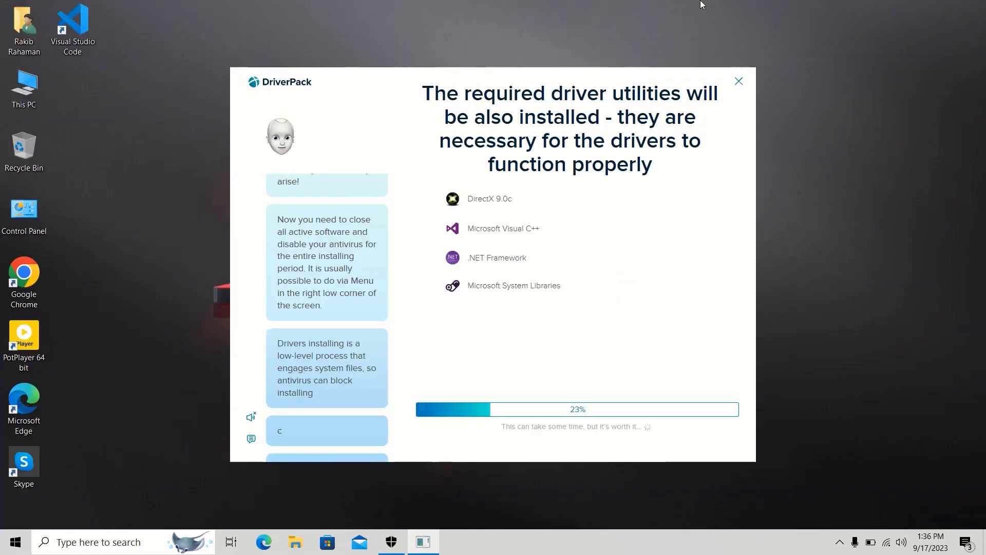
pyautogui.doubleClick(624, 86)
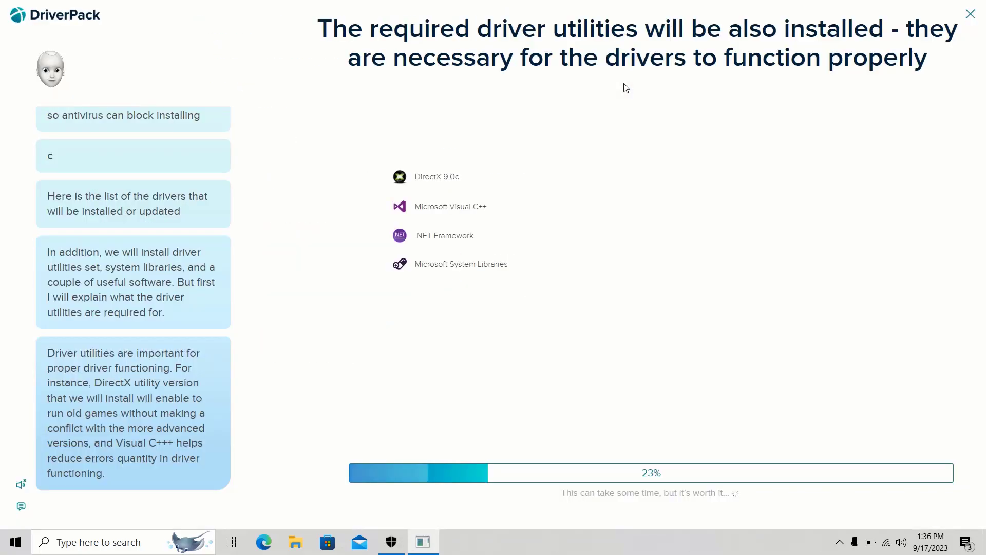
pyautogui.doubleClick(733, 5)
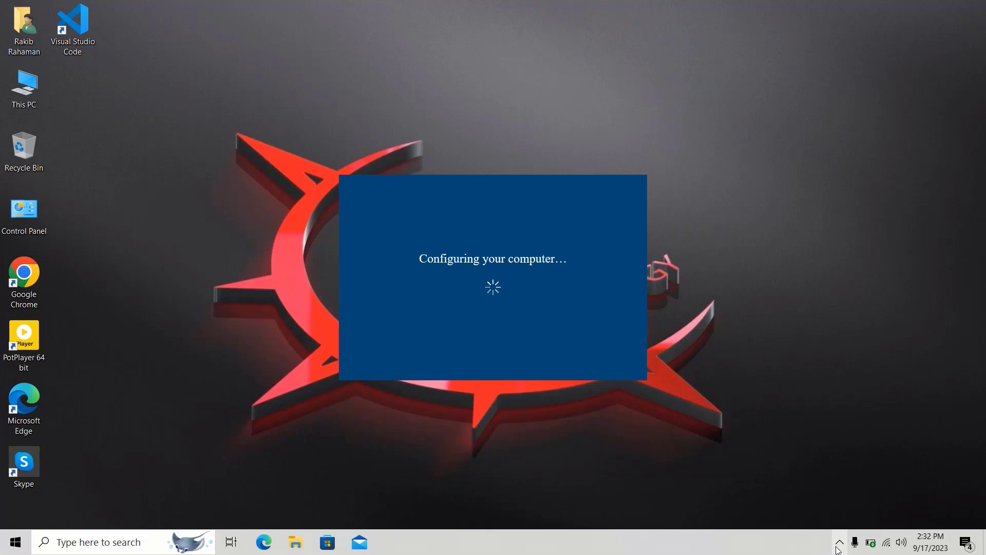
# Refresh the desktop and switch to Windows Security
pyautogui.rightClick(790, 183)
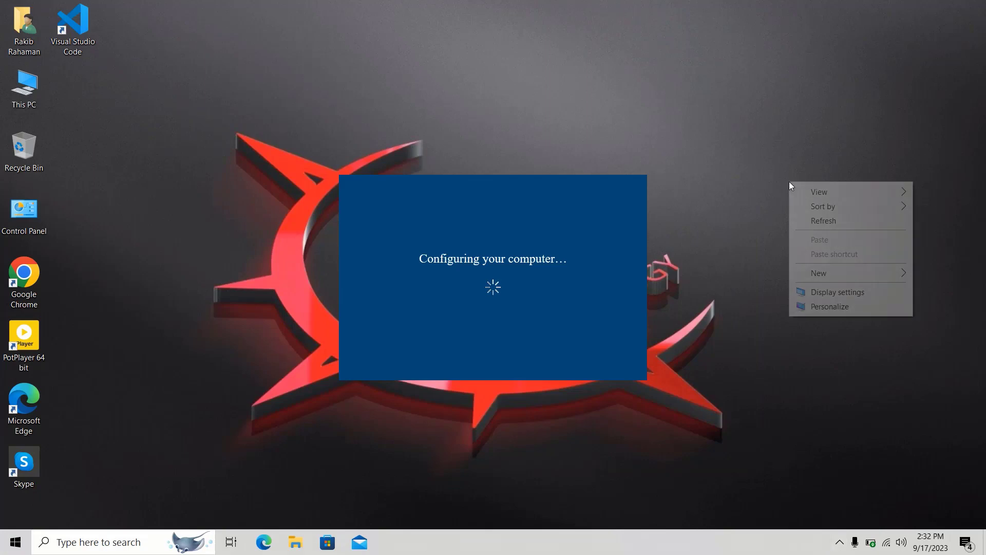
pyautogui.click(828, 221)
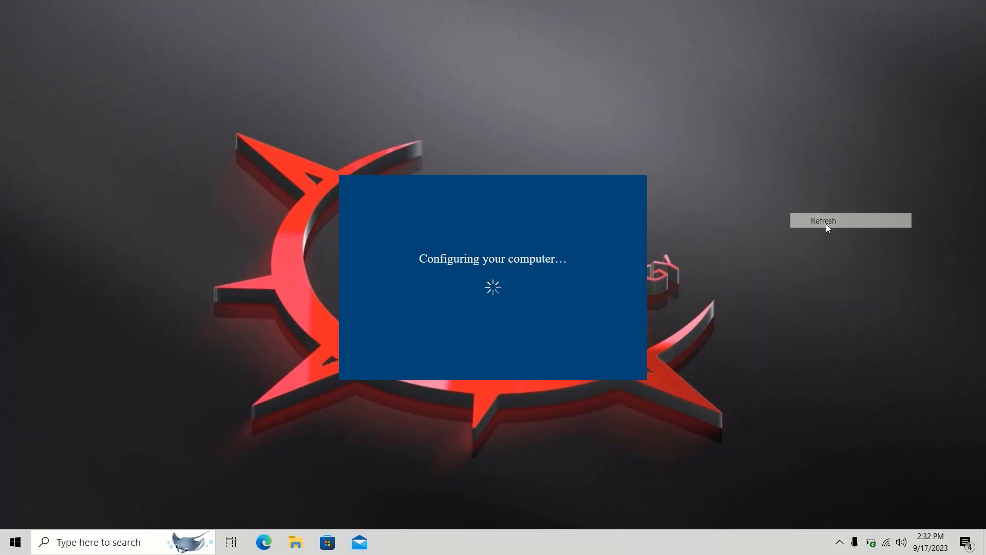
pyautogui.click(839, 540)
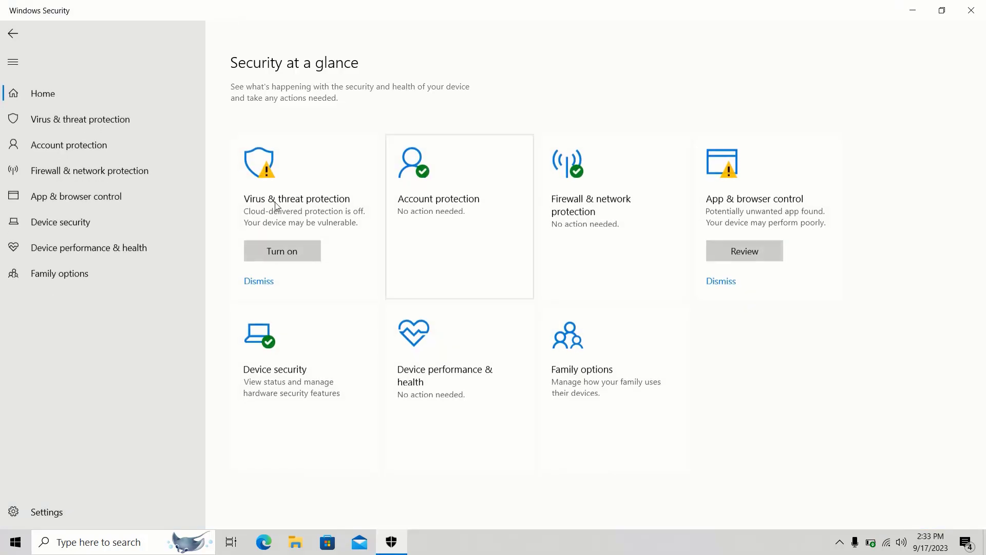
# Turn on cloud-delivered protection, automatic sample submission and Tamper Protection under Virus & threat protection, and review the protection settings
pyautogui.click(287, 200)
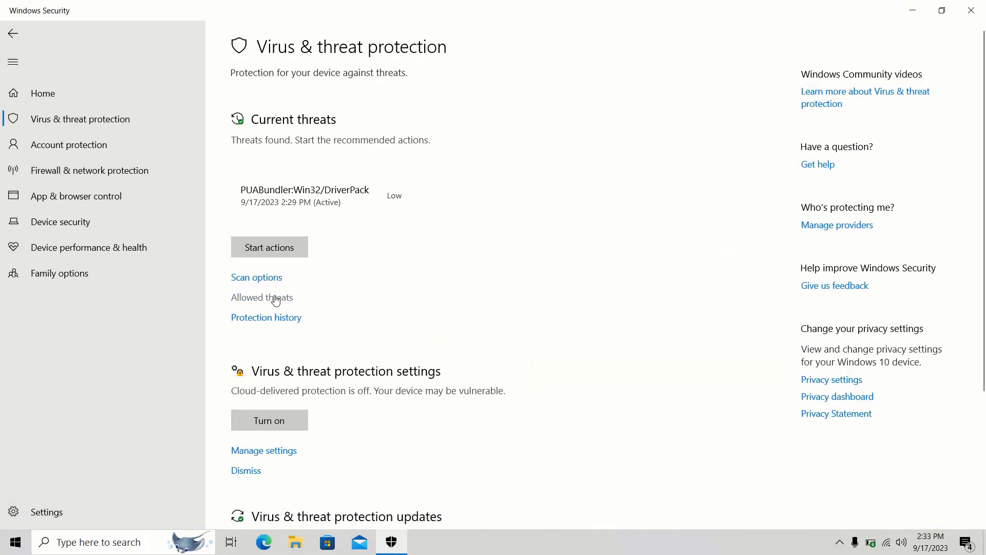
pyautogui.click(244, 427)
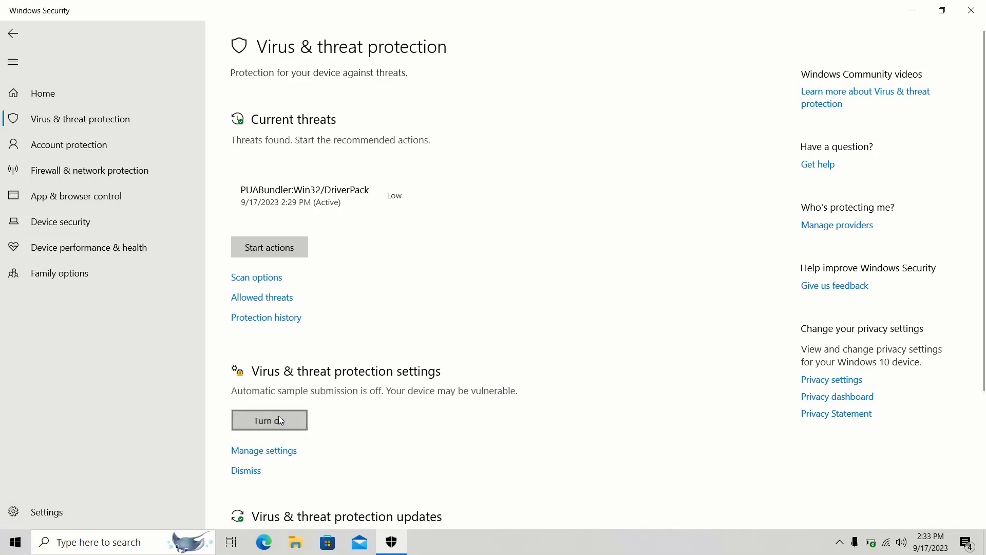
pyautogui.click(278, 416)
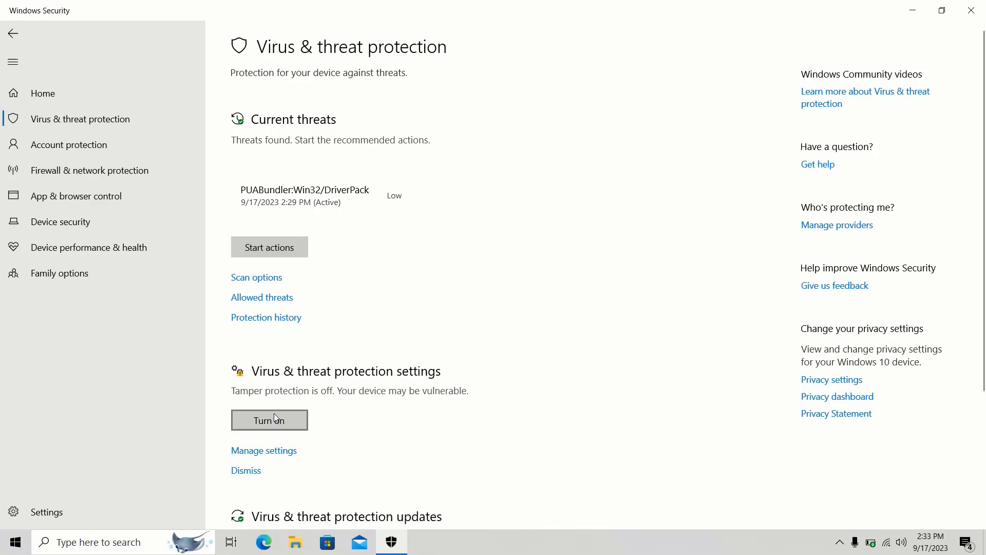
pyautogui.click(274, 415)
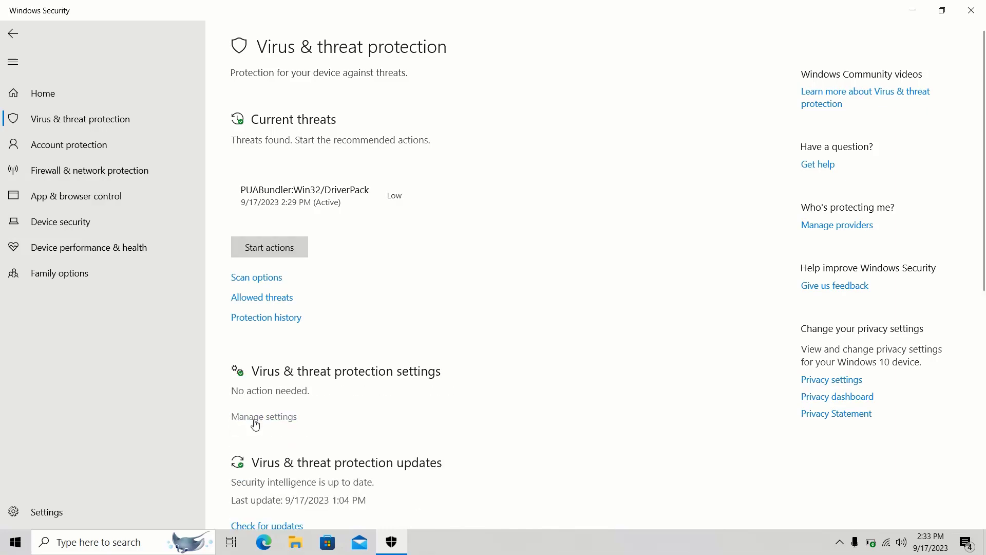
pyautogui.click(255, 418)
pyautogui.scroll(-9, 255, 422)
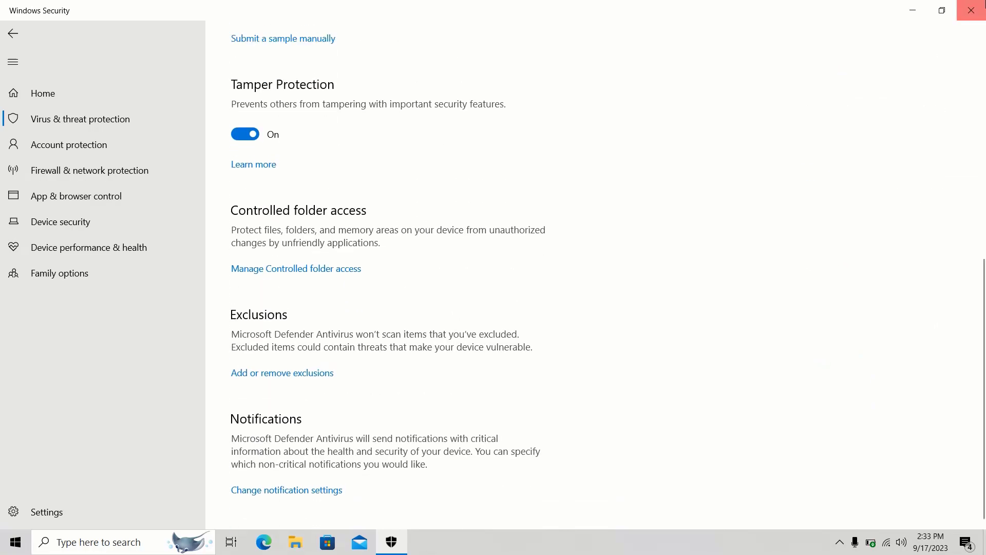